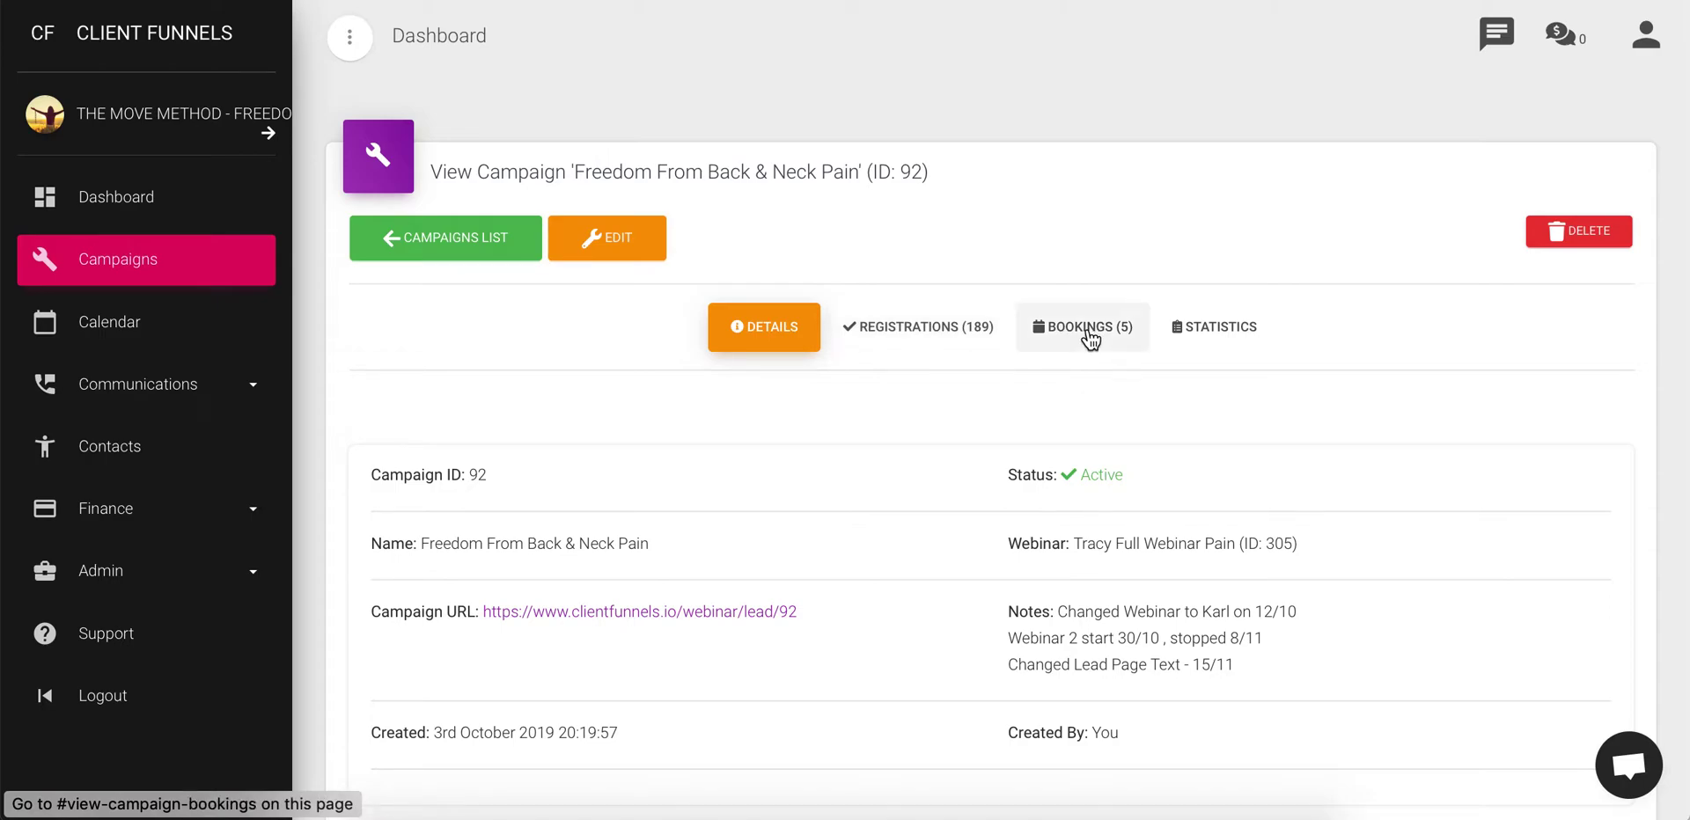
Open the statistics of the 'Freedom From Back & Neck Pain' campaign at its filter section.
{"action": "left_click", "coordinate": [1229, 344]}
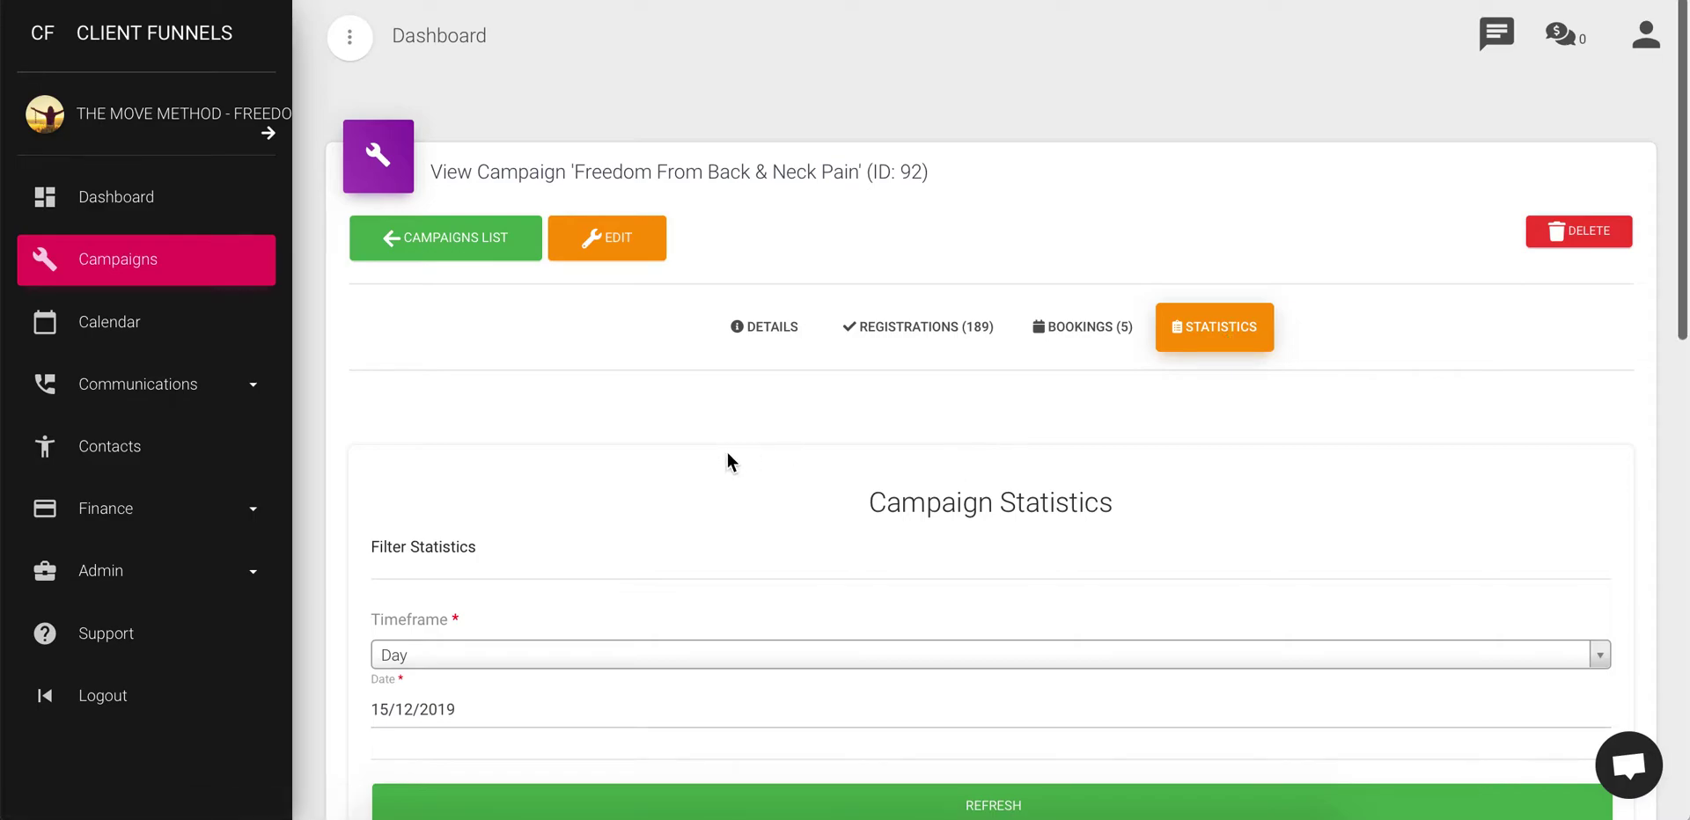
{"action": "scroll", "coordinate": [726, 447], "scroll_direction": "down", "scroll_amount": 2}
{"action": "scroll", "coordinate": [727, 452], "scroll_direction": "down", "scroll_amount": 1}
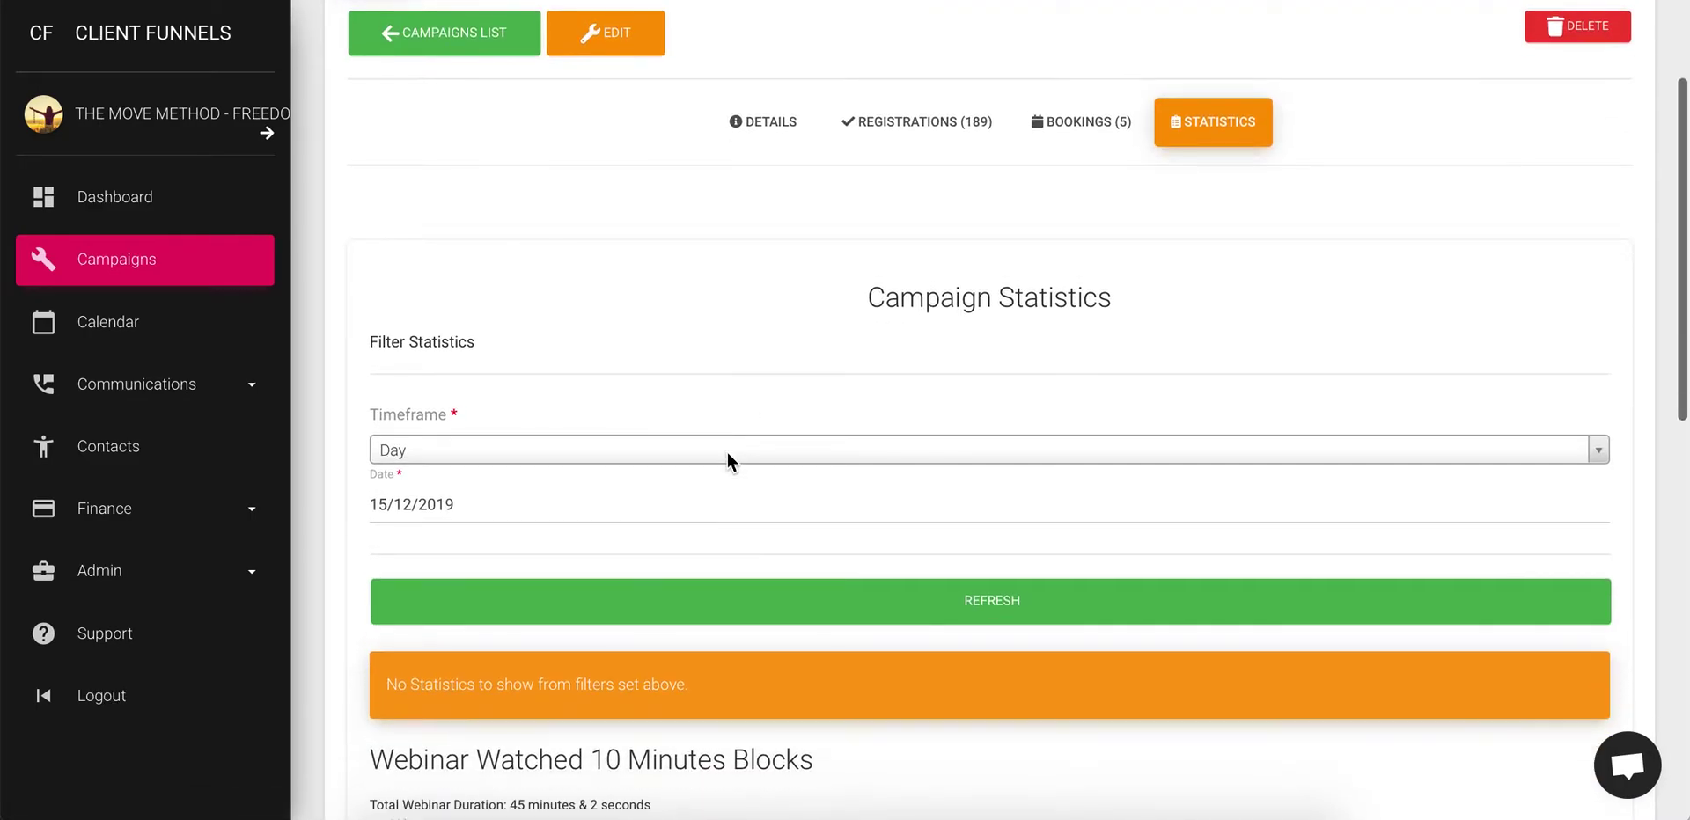
{"action": "scroll", "coordinate": [727, 453], "scroll_direction": "down", "scroll_amount": 2}
{"action": "scroll", "coordinate": [727, 452], "scroll_direction": "down", "scroll_amount": 1}
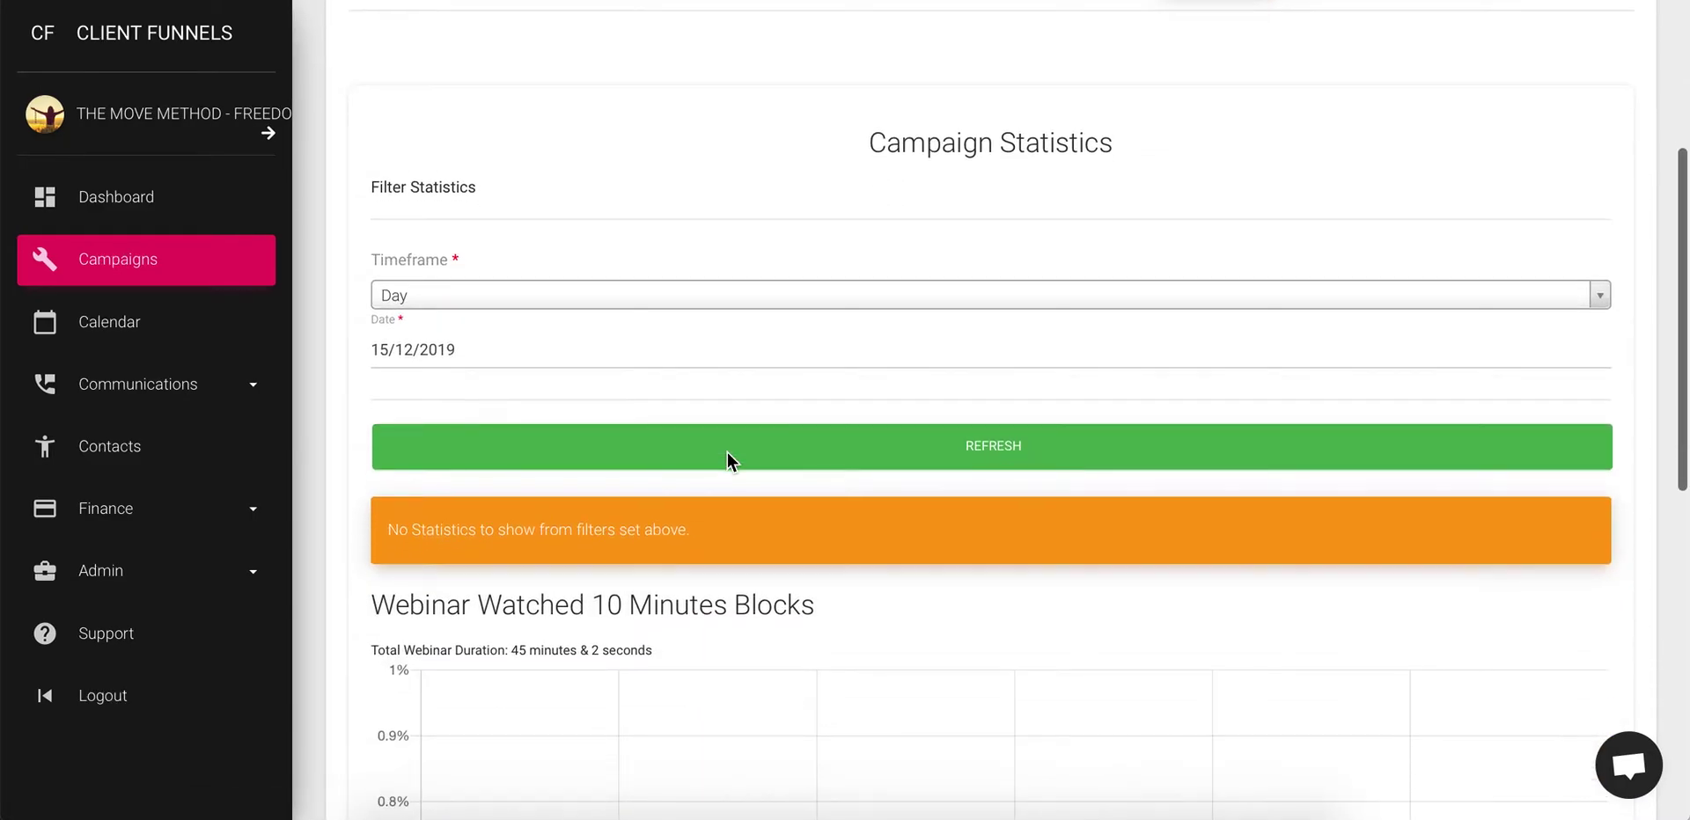
{"action": "scroll", "coordinate": [727, 453], "scroll_direction": "down", "scroll_amount": 1}
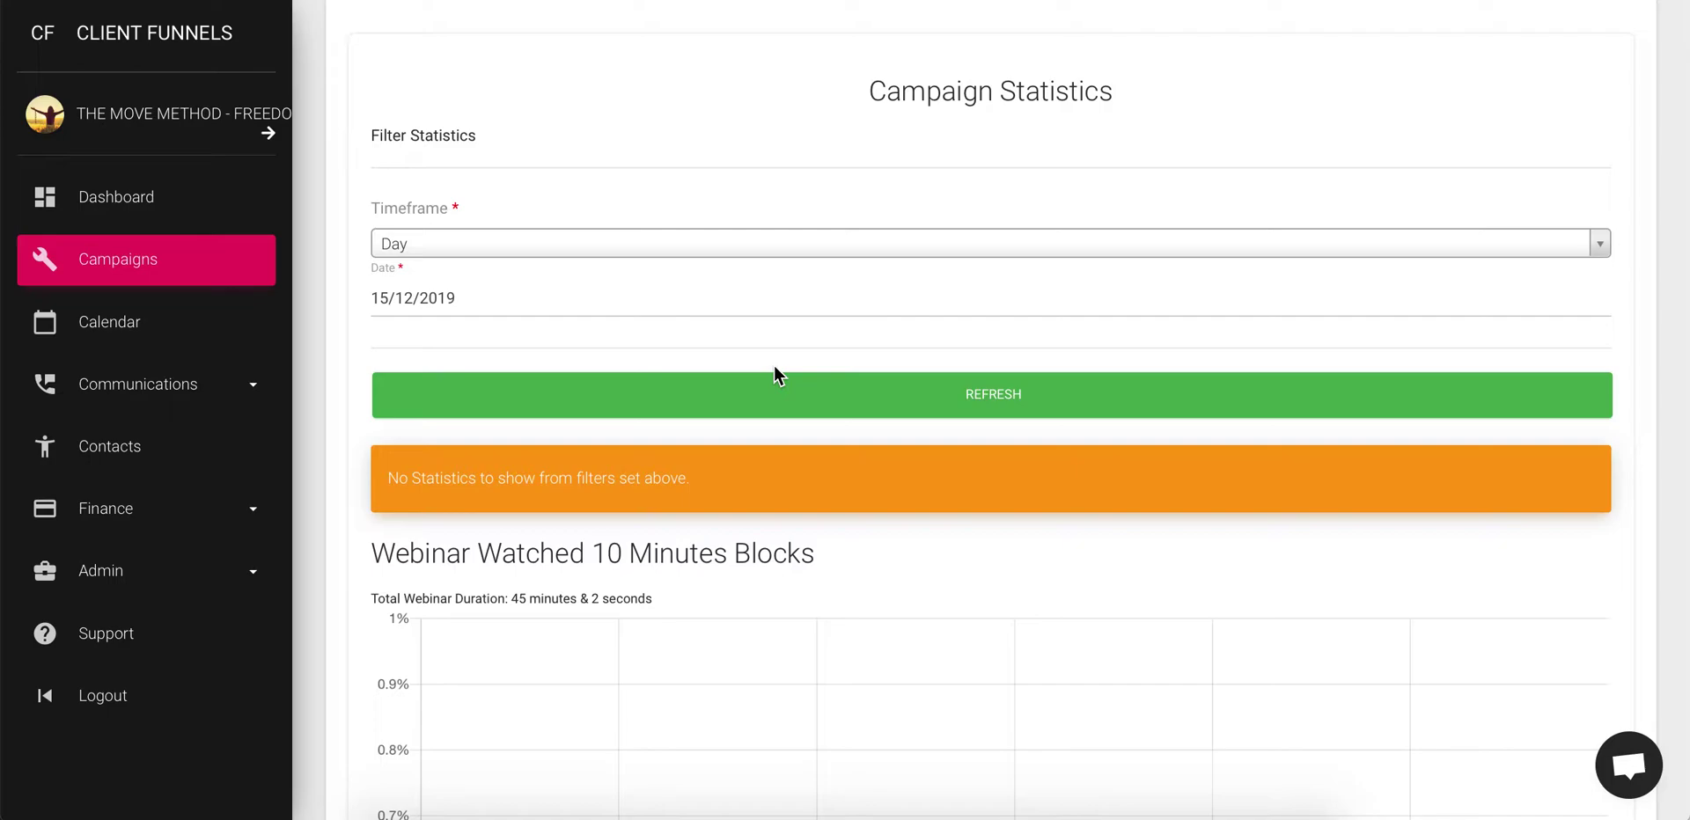
Filter the campaign statistics by custom dates from 01/12/2019 to 15/12/2019 and refresh them.
{"action": "left_click", "coordinate": [667, 251]}
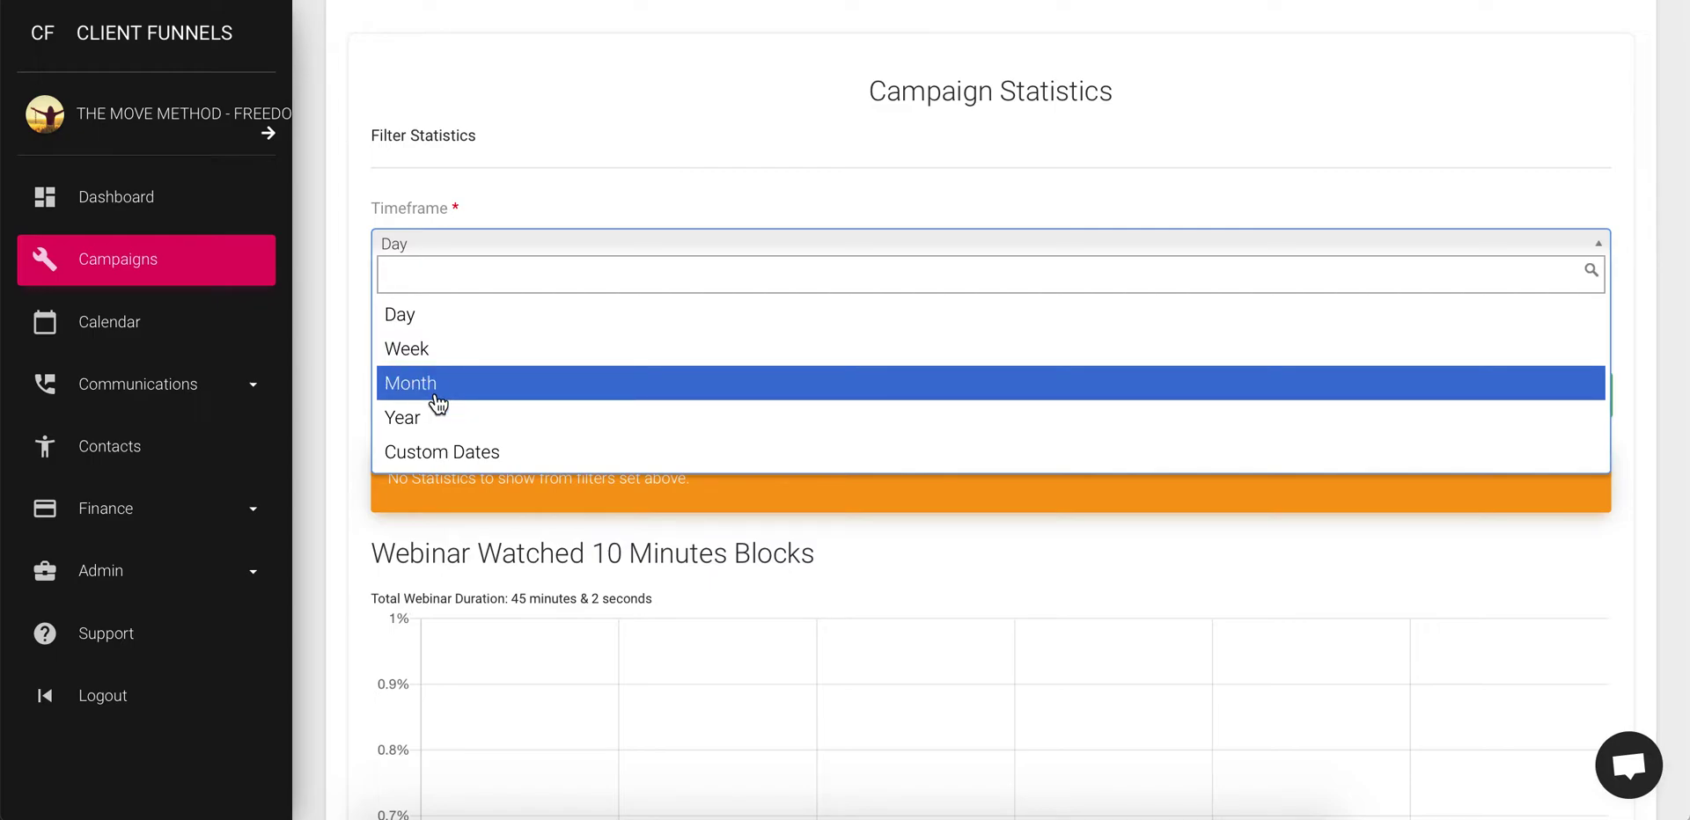
{"action": "left_click", "coordinate": [430, 453]}
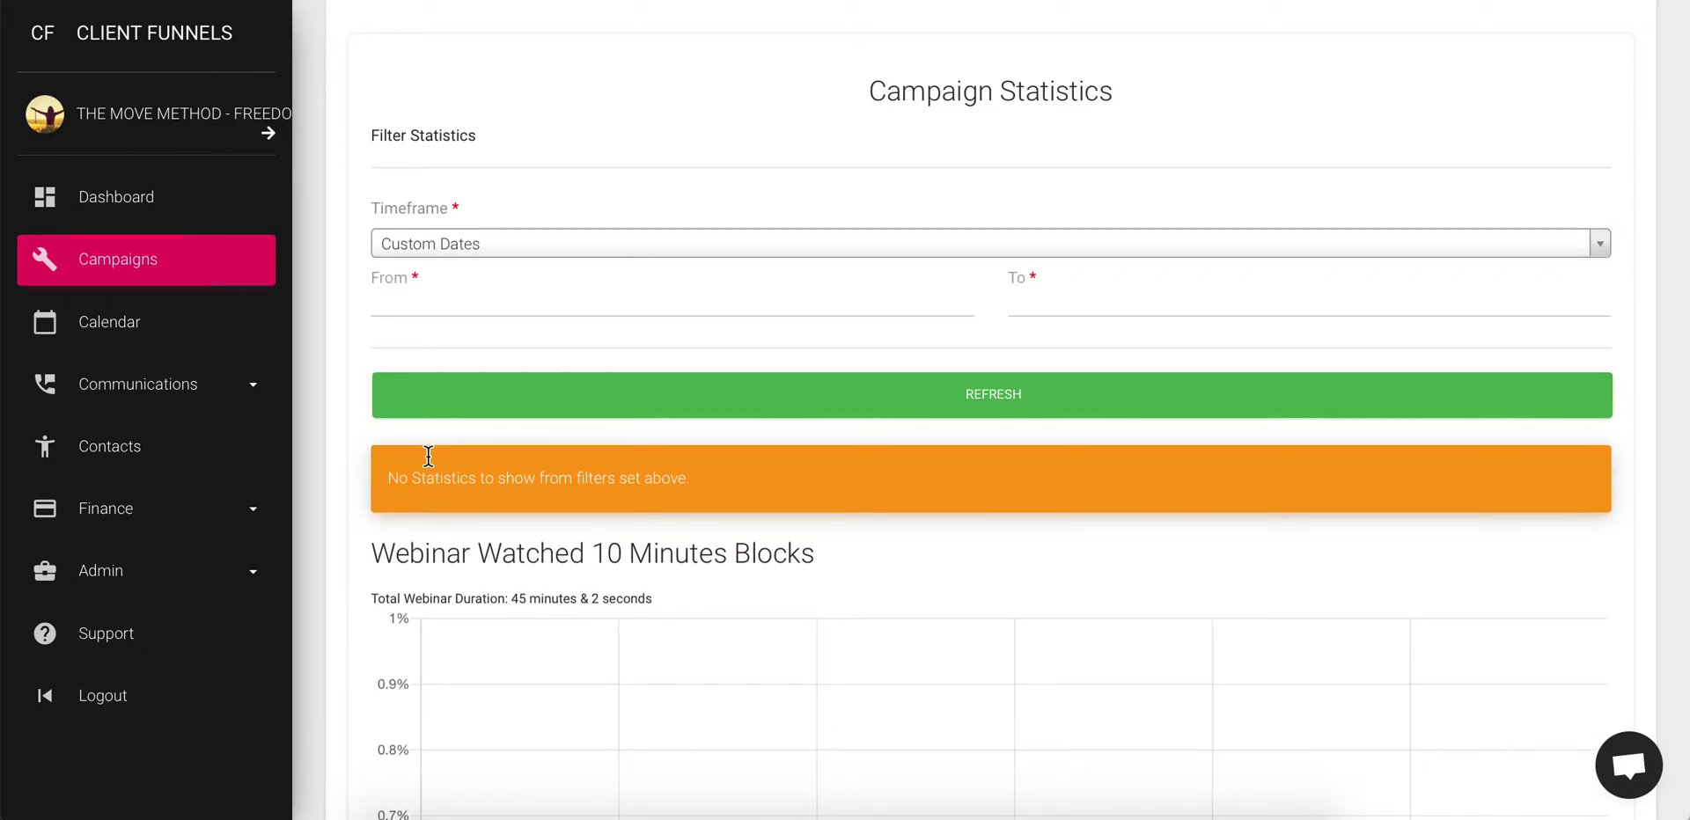
{"action": "left_click", "coordinate": [446, 303]}
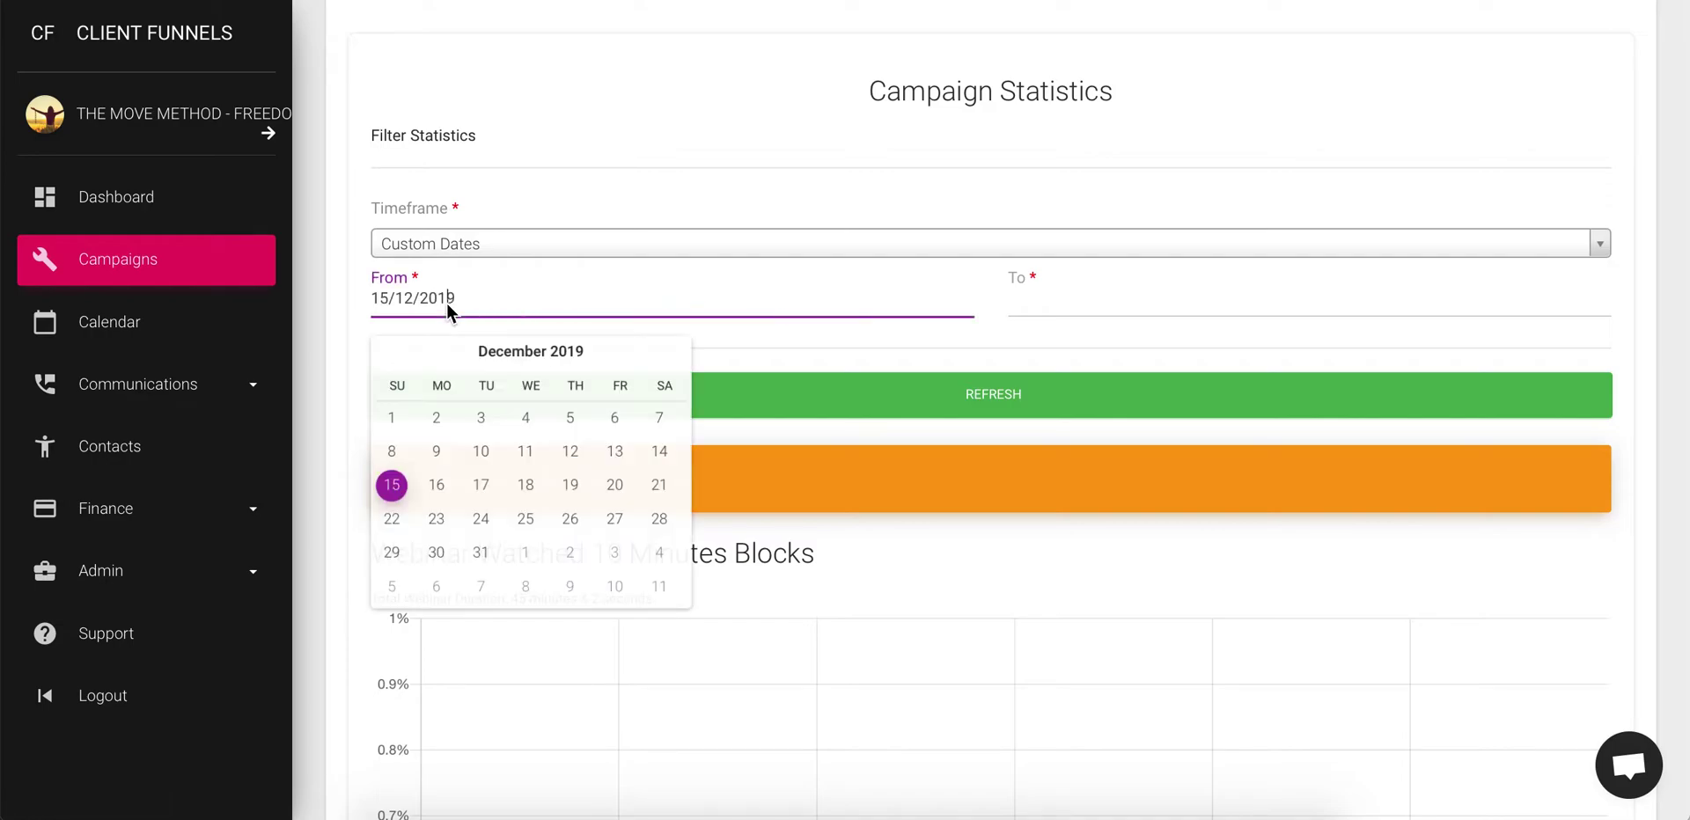
{"action": "left_click", "coordinate": [394, 423]}
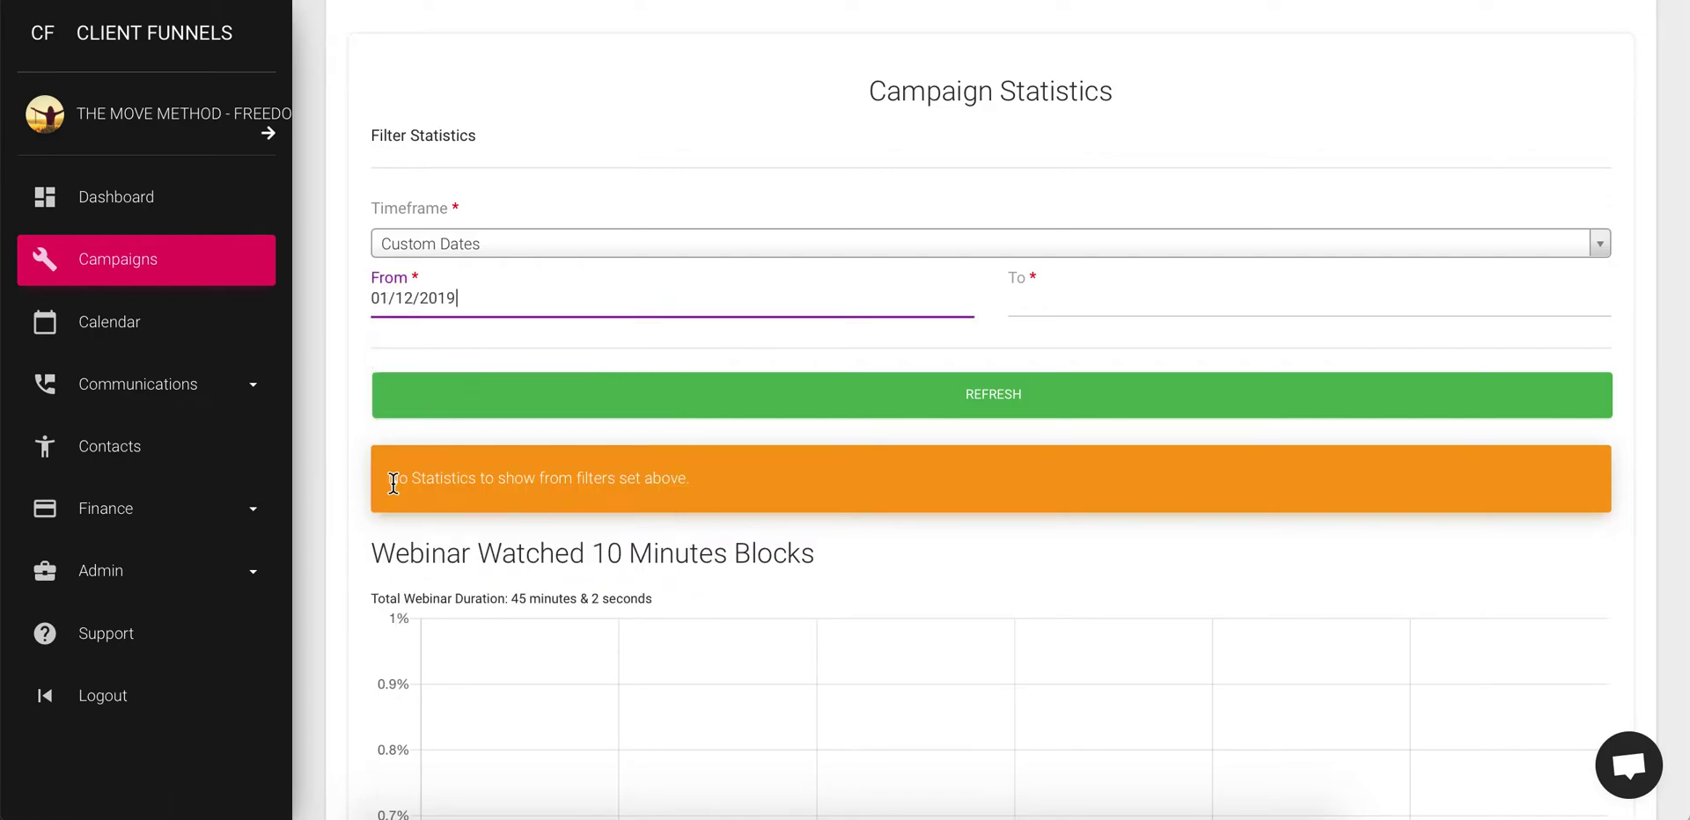
{"action": "left_click", "coordinate": [1055, 306]}
{"action": "left_click", "coordinate": [1030, 492]}
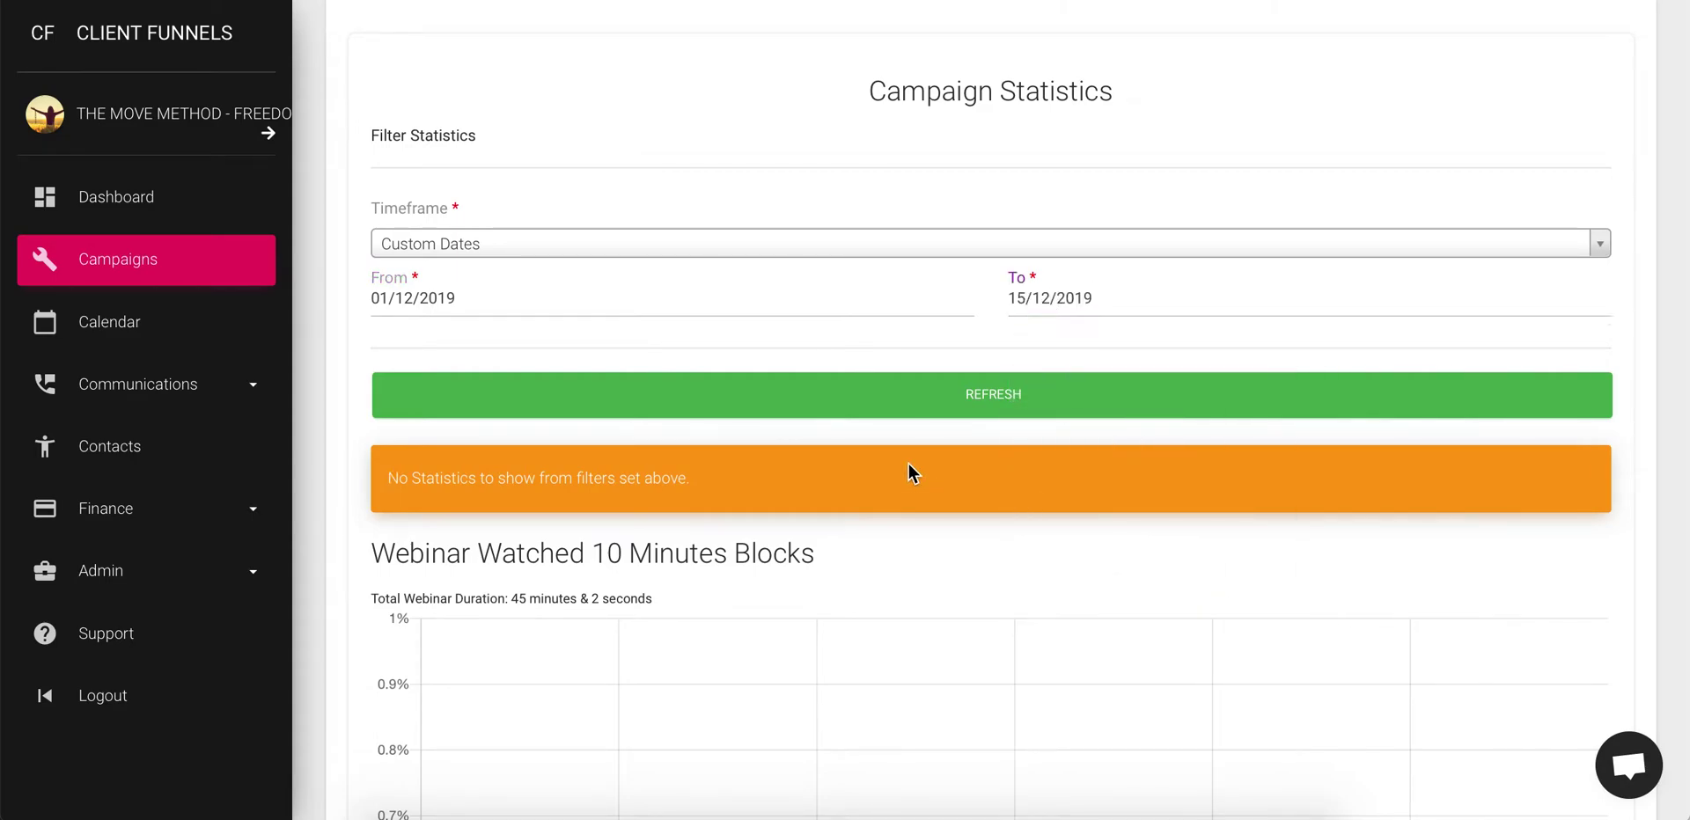
{"action": "left_click", "coordinate": [810, 410]}
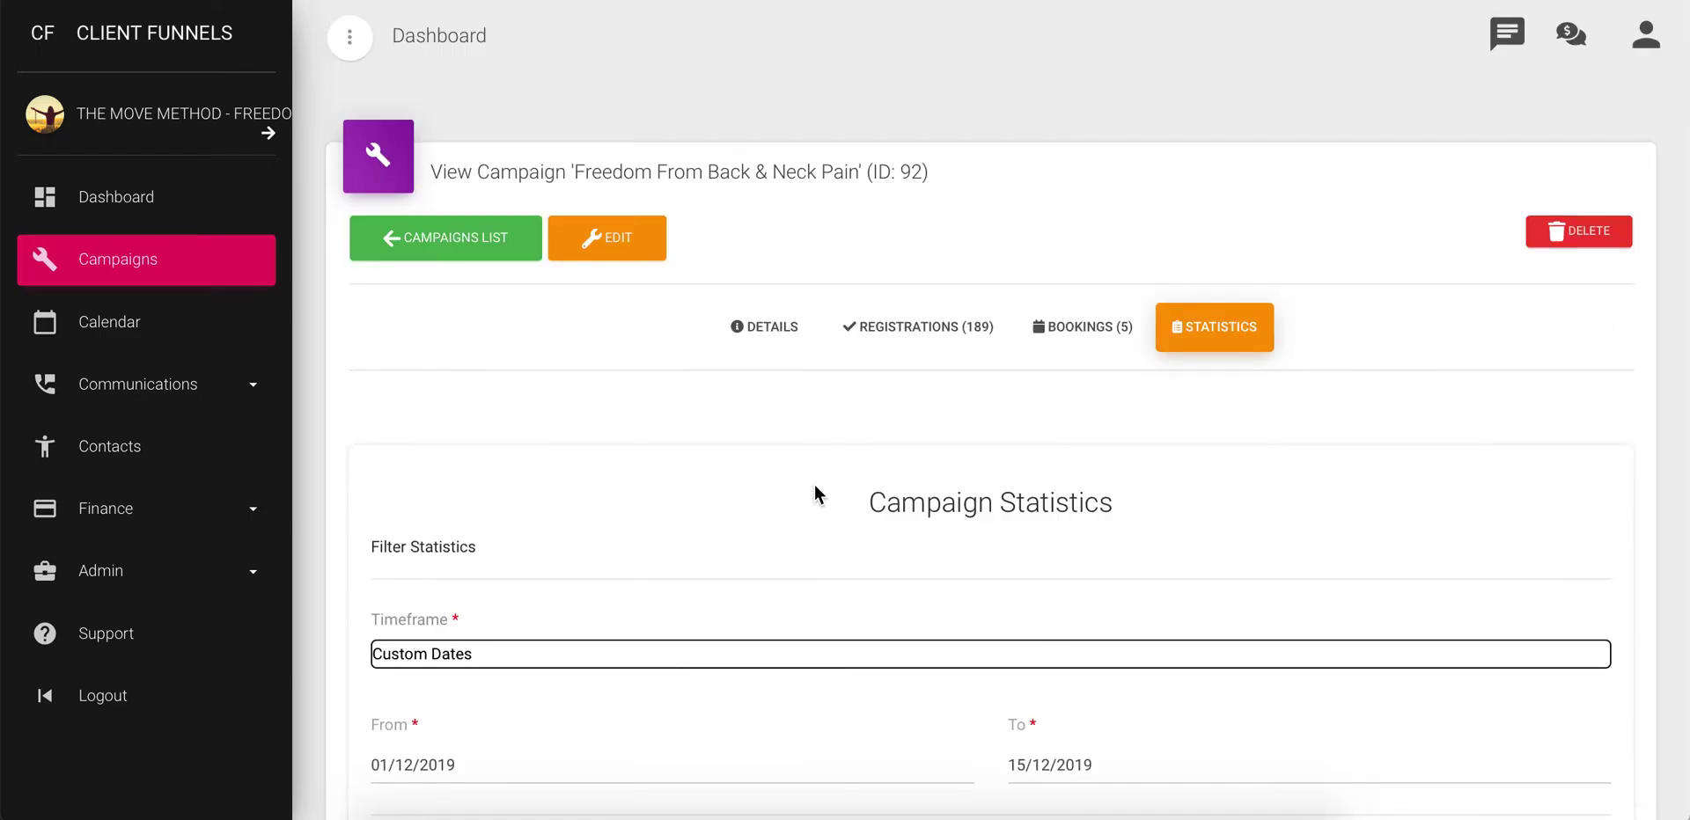
Review the funnel chart and the page view, opt-in, view, booked and closed call figures against their targets.
{"action": "scroll", "coordinate": [815, 488], "scroll_direction": "down", "scroll_amount": 2}
{"action": "scroll", "coordinate": [815, 484], "scroll_direction": "down", "scroll_amount": 3}
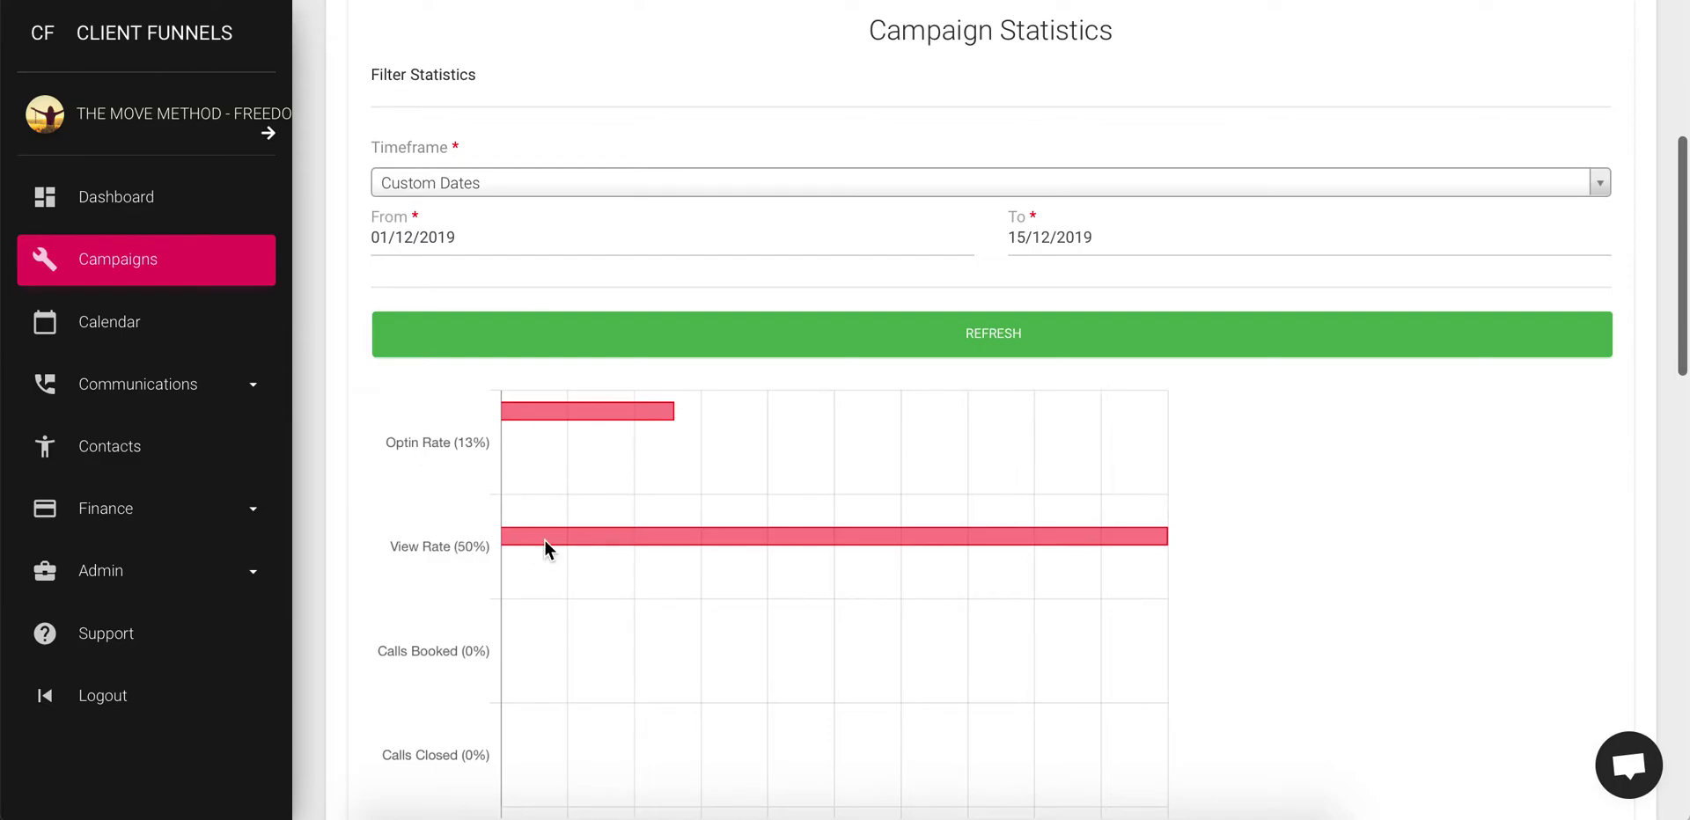
{"action": "scroll", "coordinate": [711, 554], "scroll_direction": "down", "scroll_amount": 1}
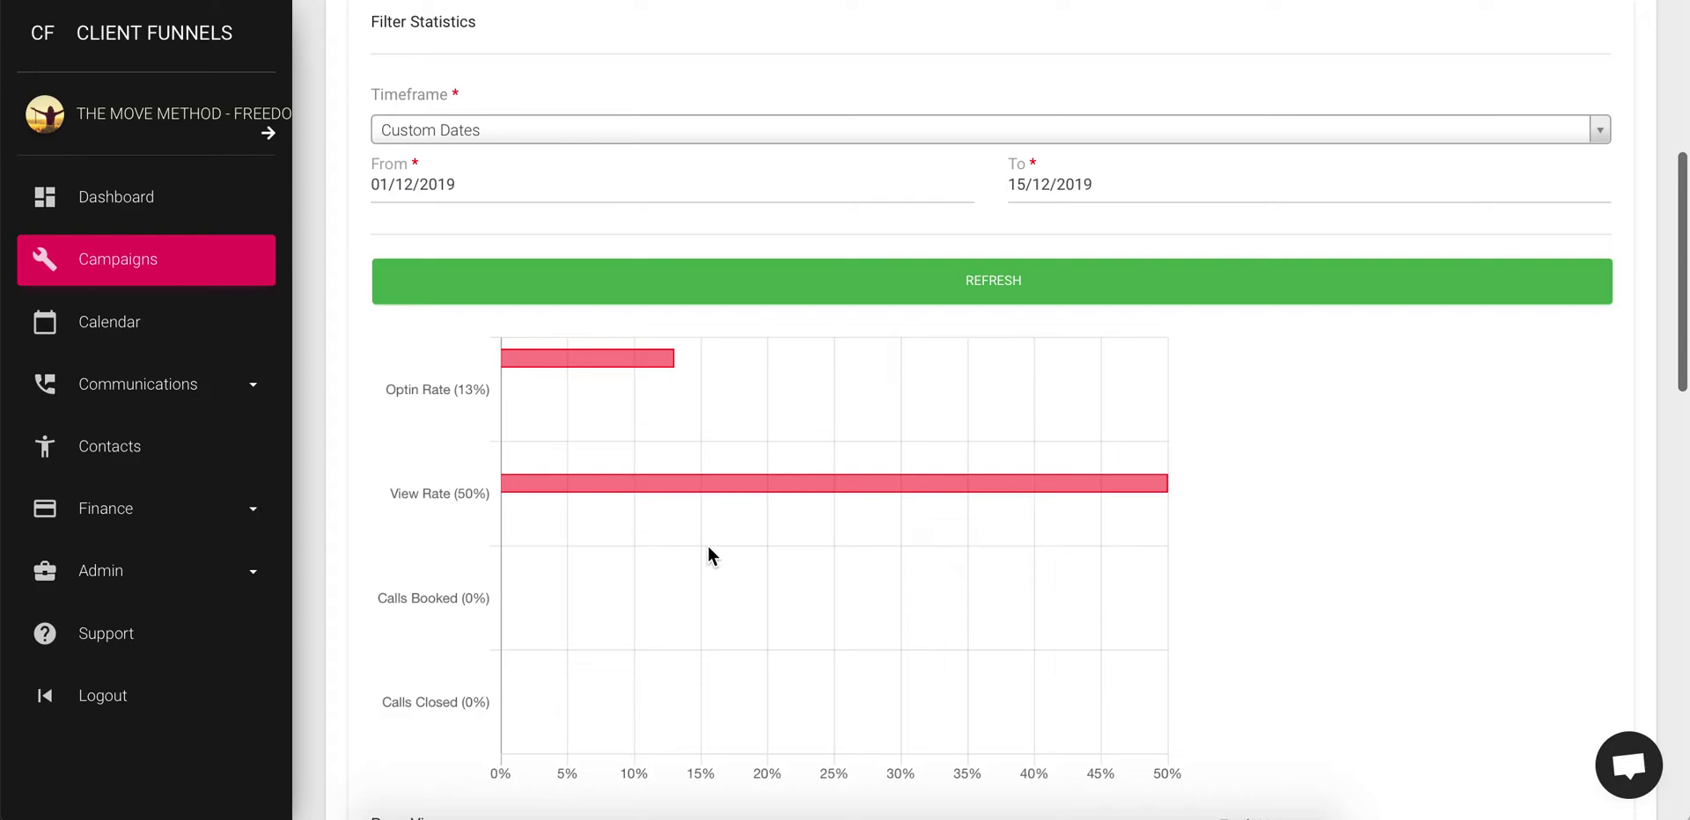
{"action": "scroll", "coordinate": [708, 557], "scroll_direction": "down", "scroll_amount": 5}
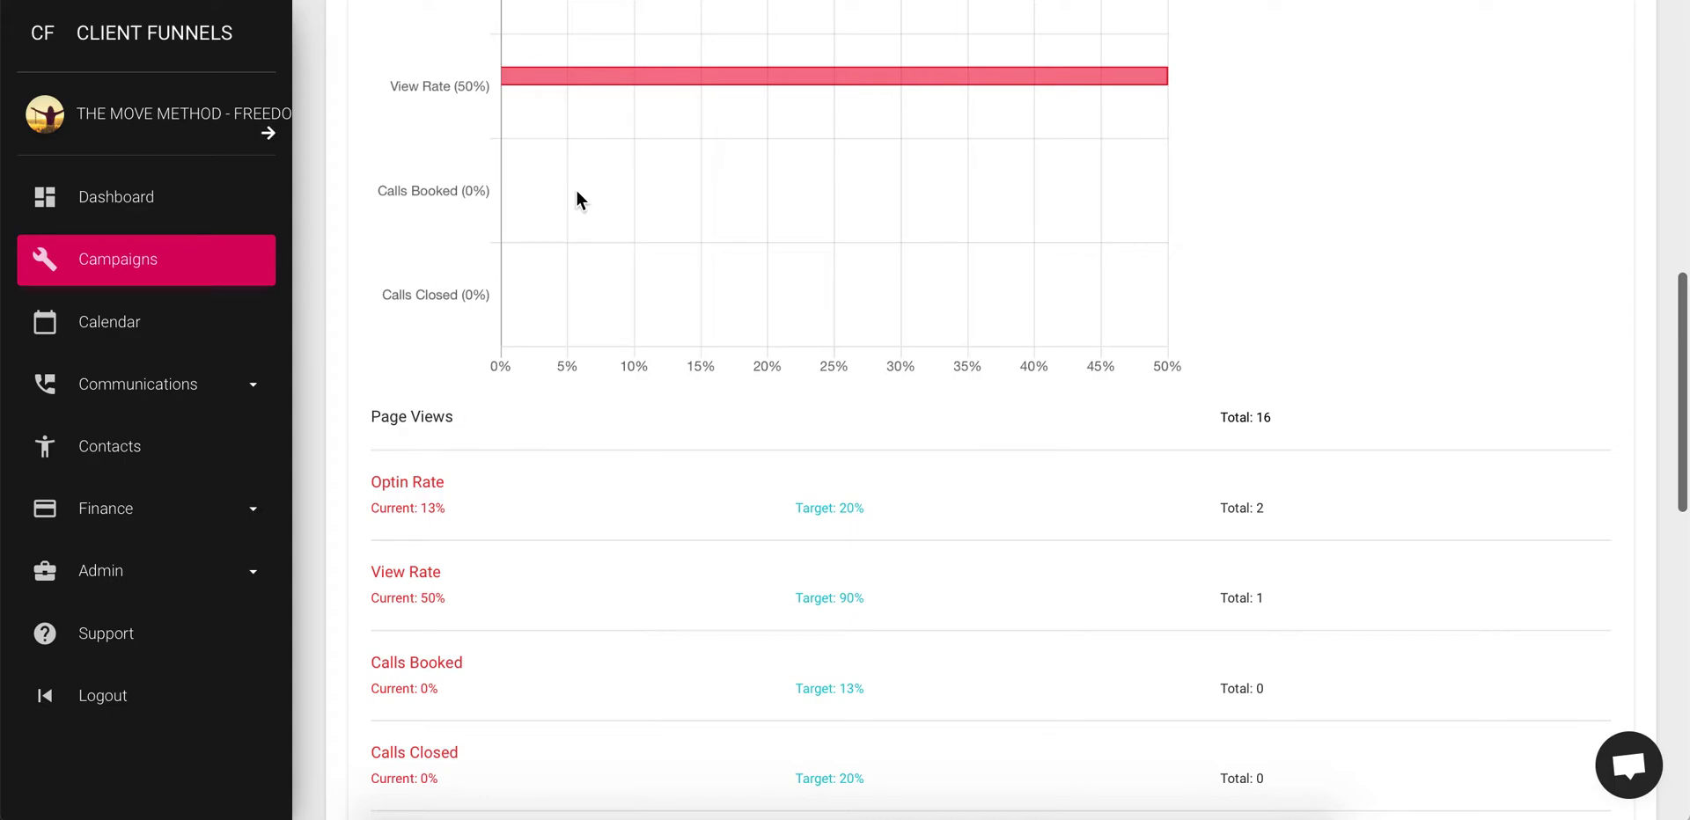
{"action": "scroll", "coordinate": [577, 200], "scroll_direction": "down", "scroll_amount": 2}
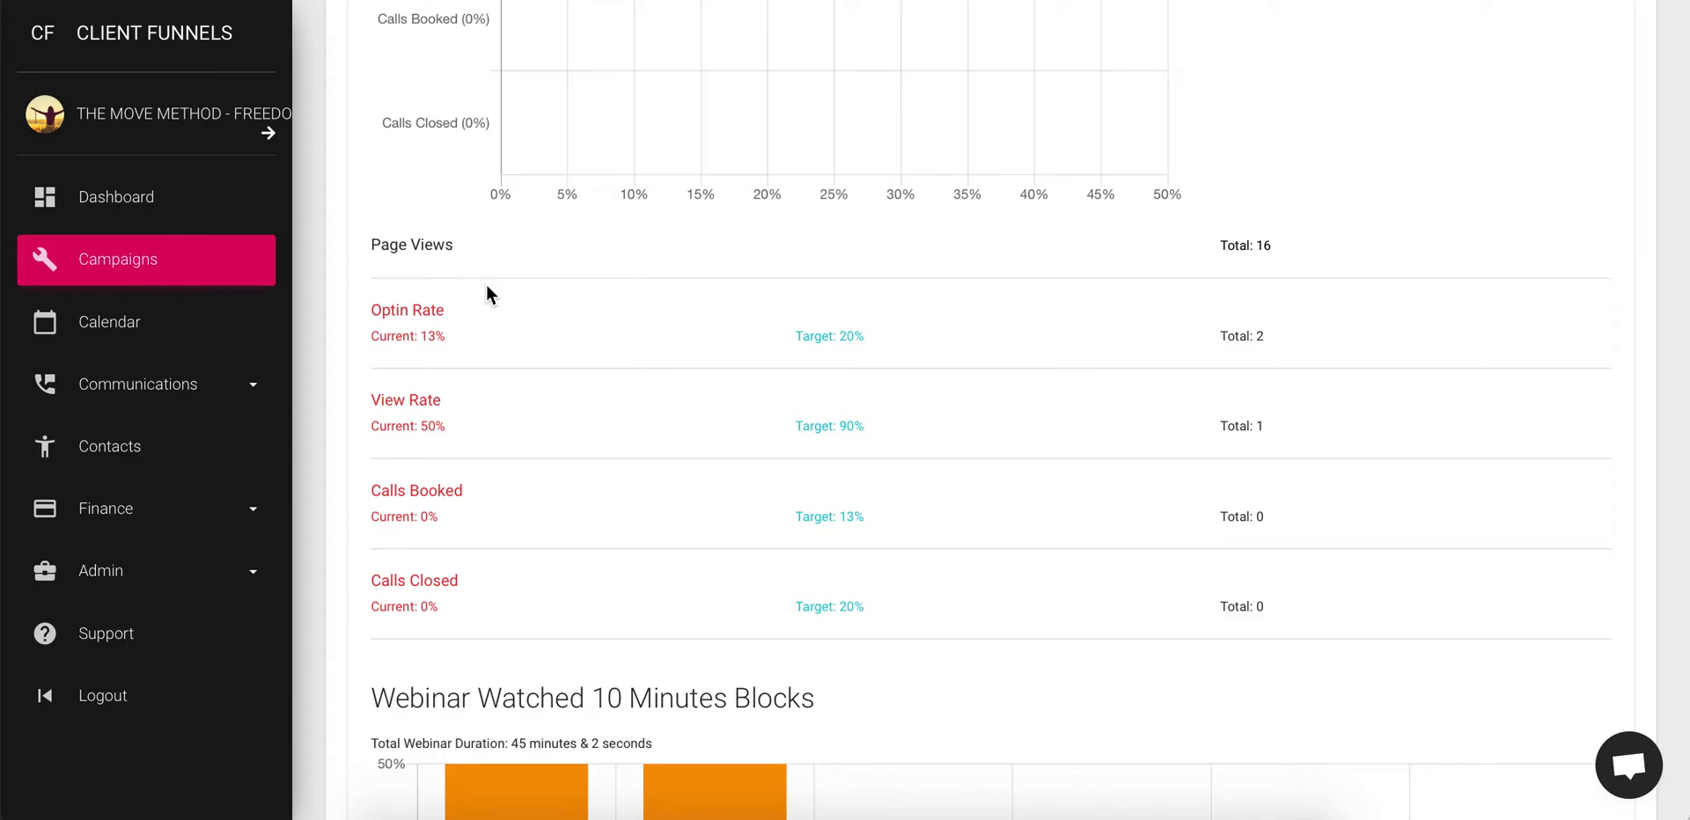
{"action": "scroll", "coordinate": [822, 303], "scroll_direction": "up", "scroll_amount": 7}
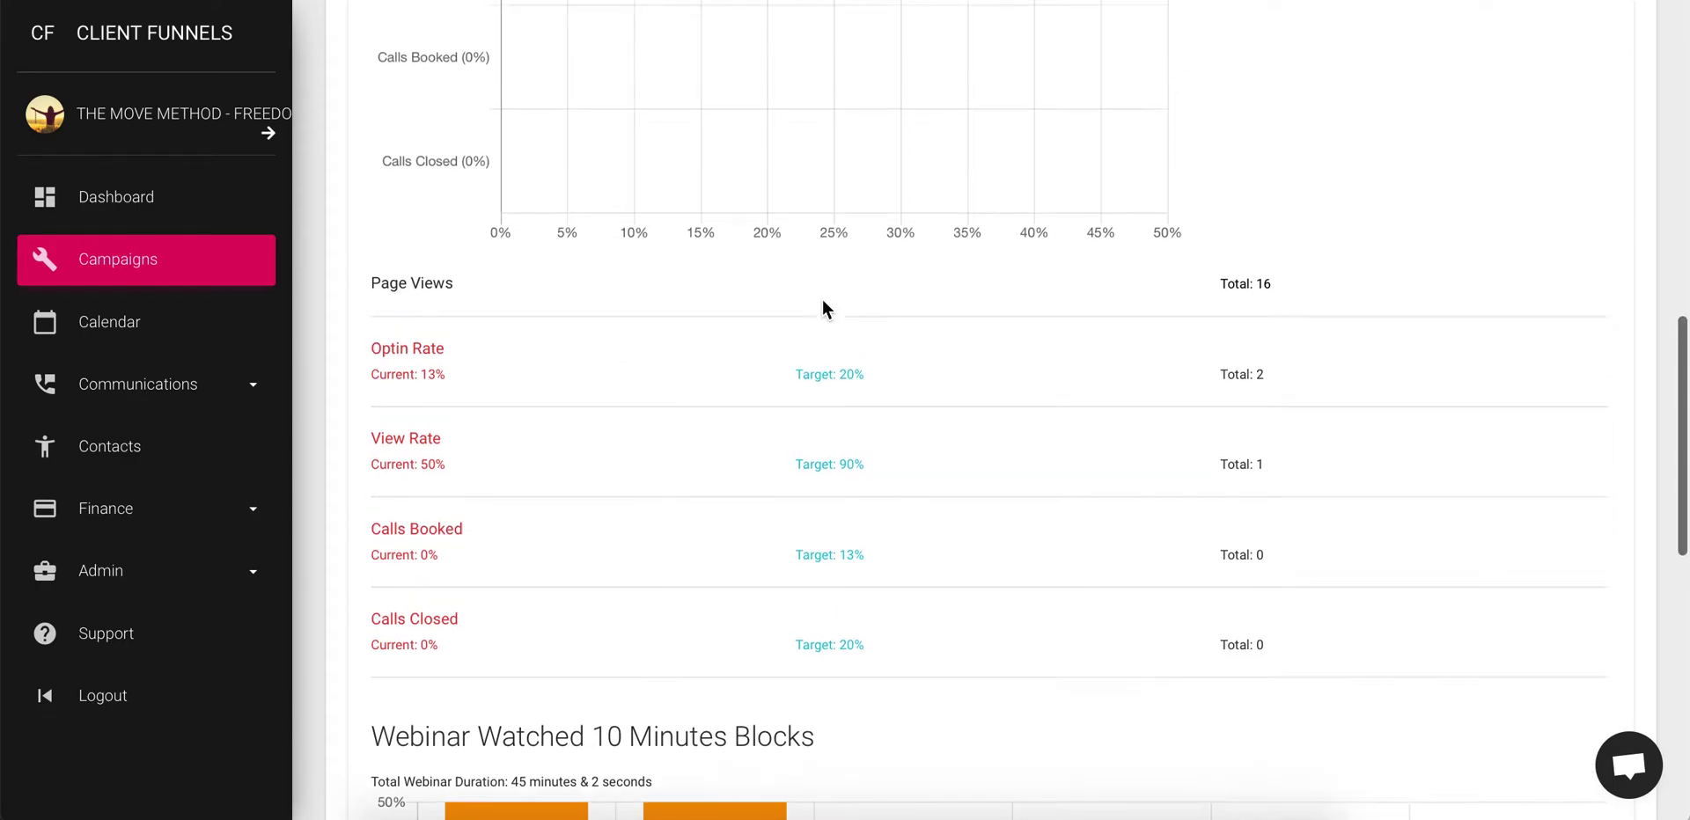
{"action": "scroll", "coordinate": [676, 286], "scroll_direction": "up", "scroll_amount": 1}
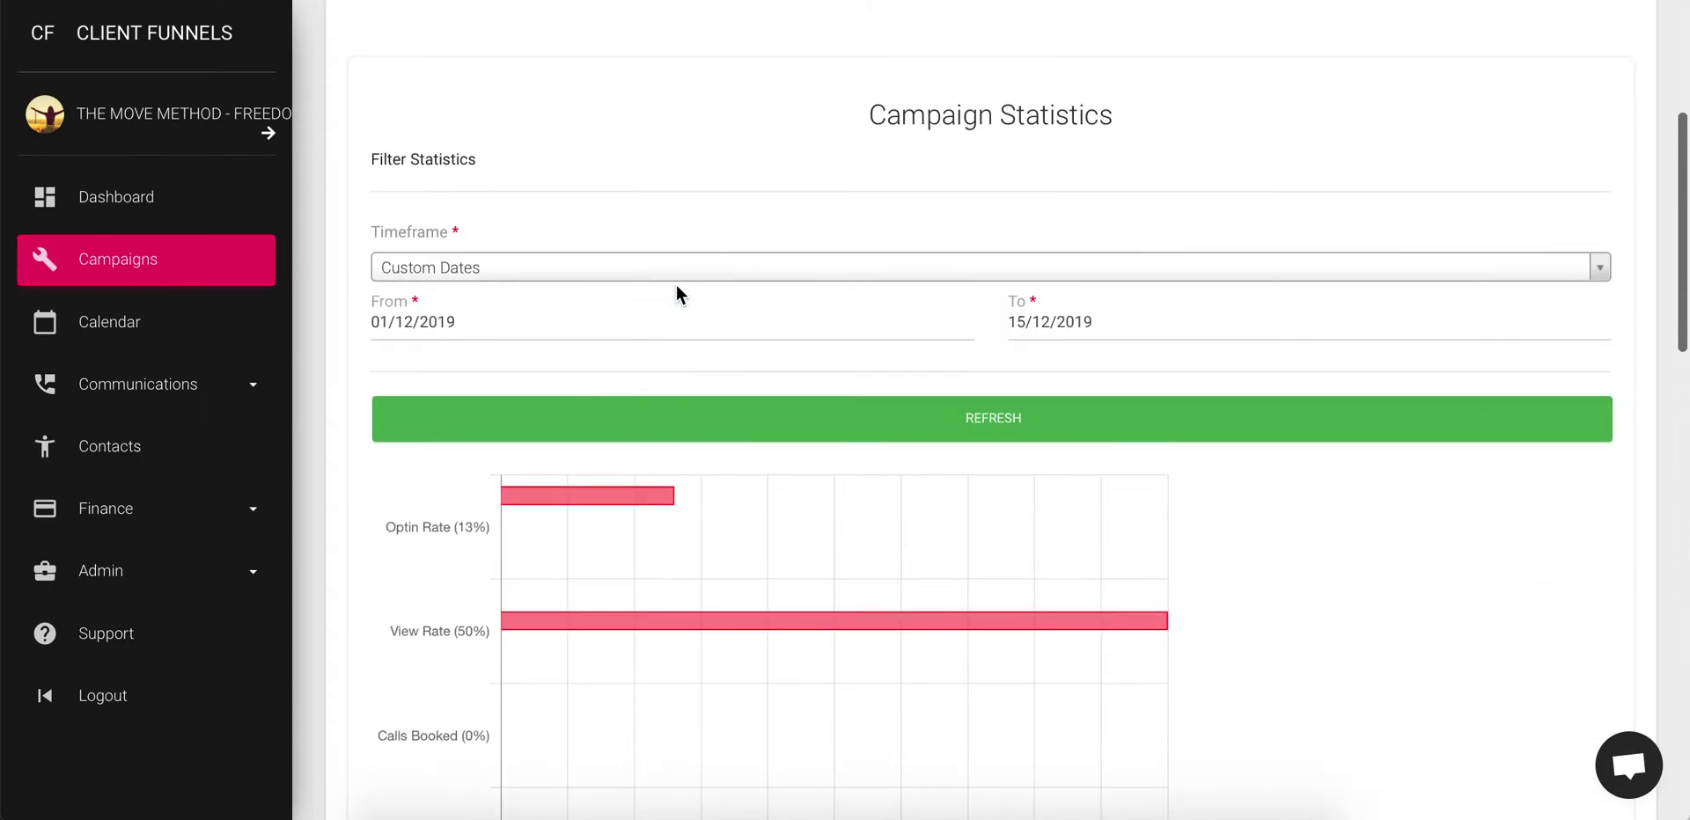
Try to move the filter's start date back to September 2019 and refresh the statistics.
{"action": "left_click", "coordinate": [463, 317]}
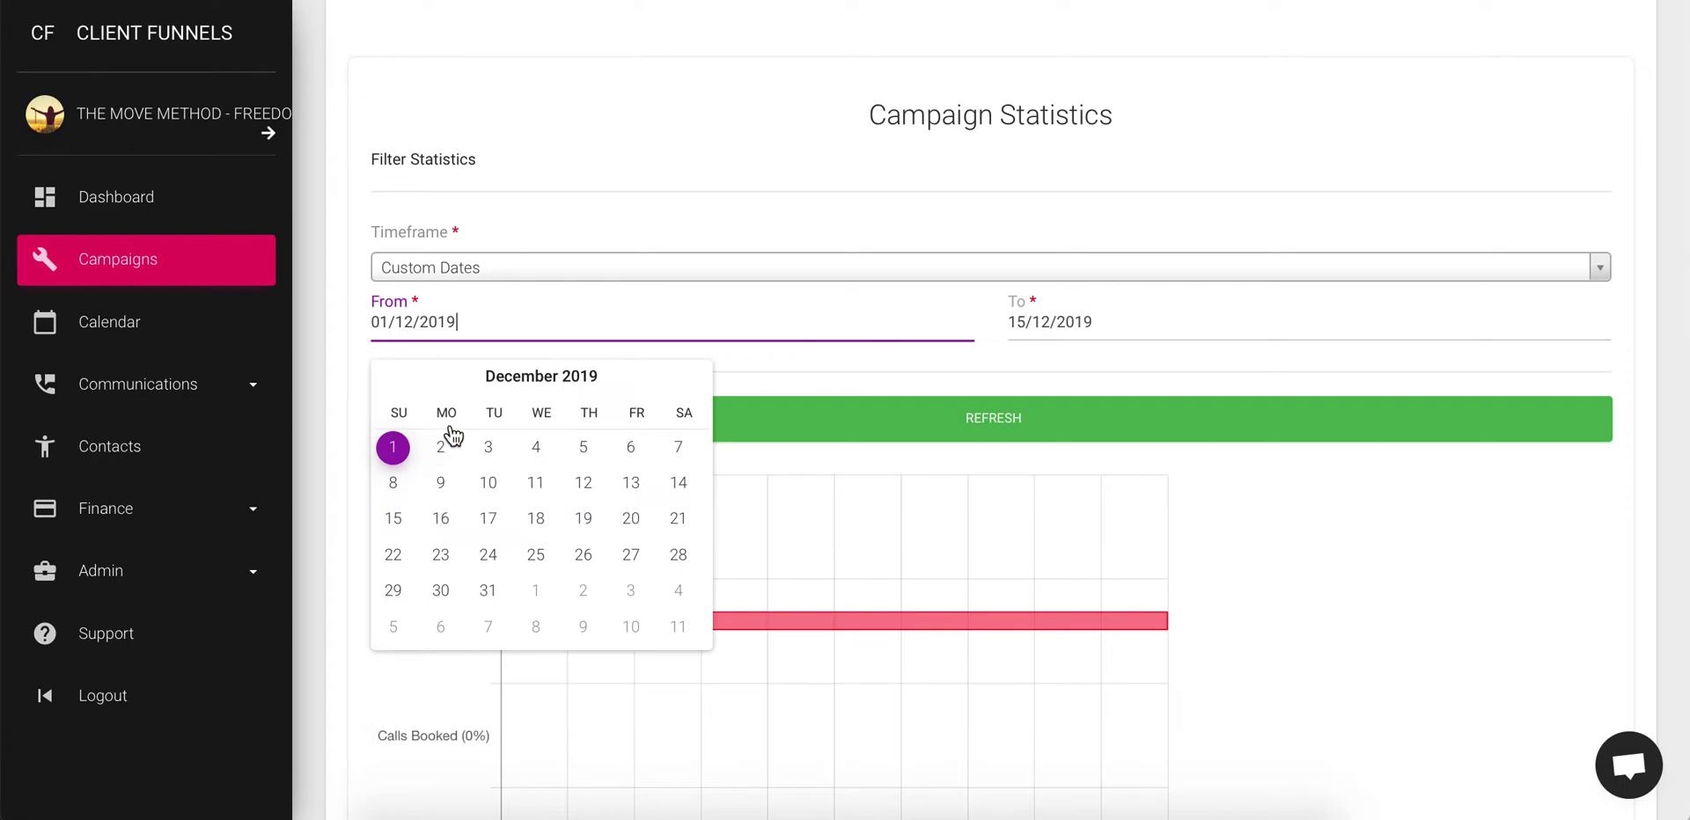
{"action": "left_click", "coordinate": [473, 381]}
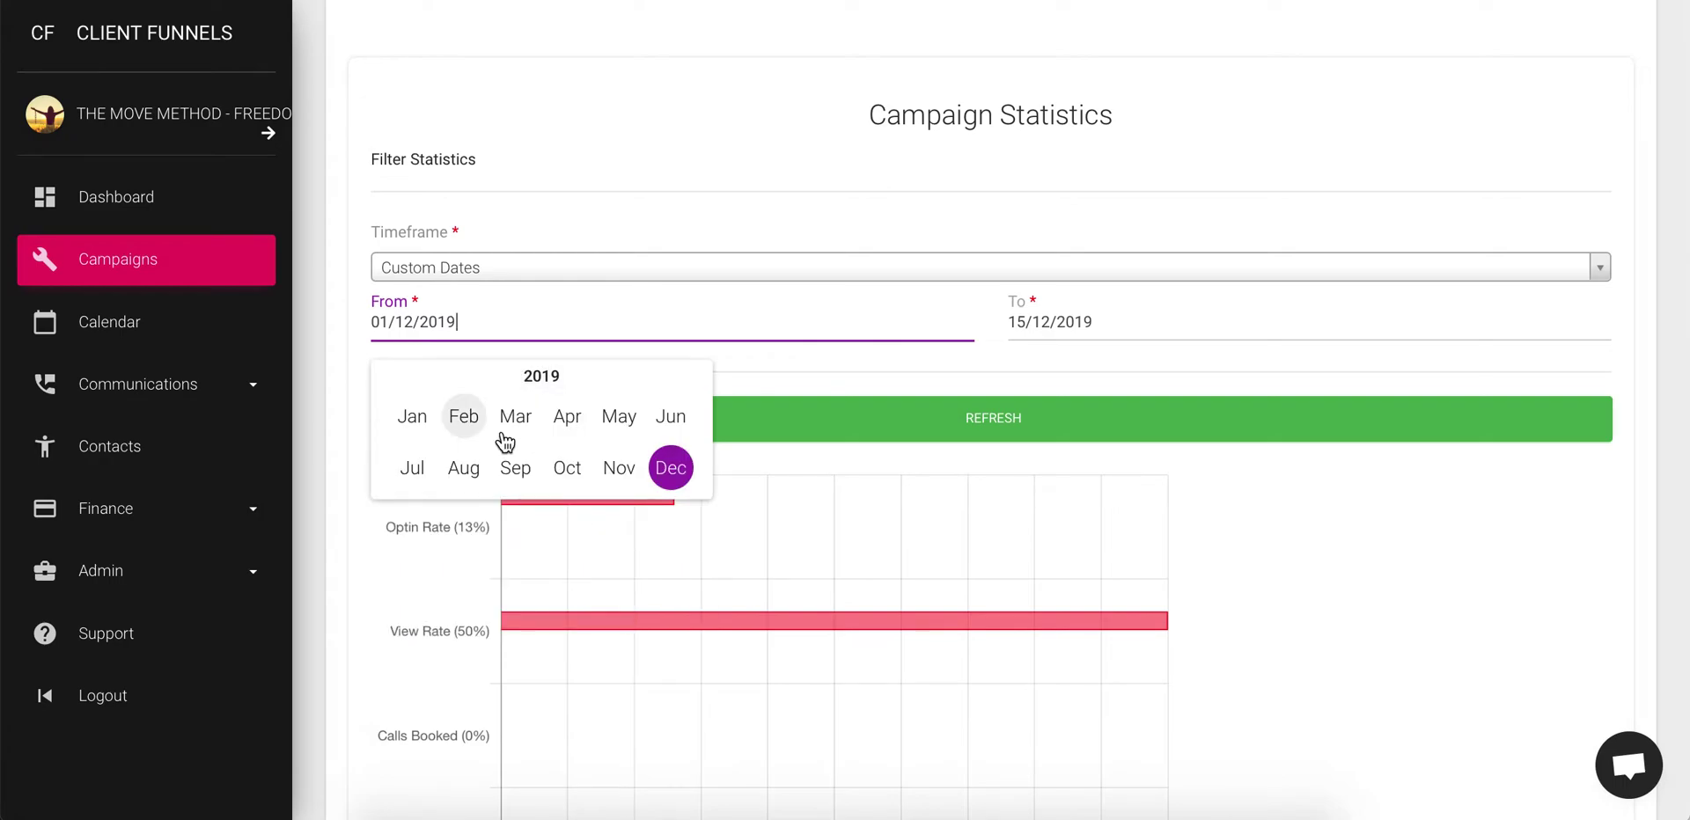
{"action": "left_click", "coordinate": [515, 468]}
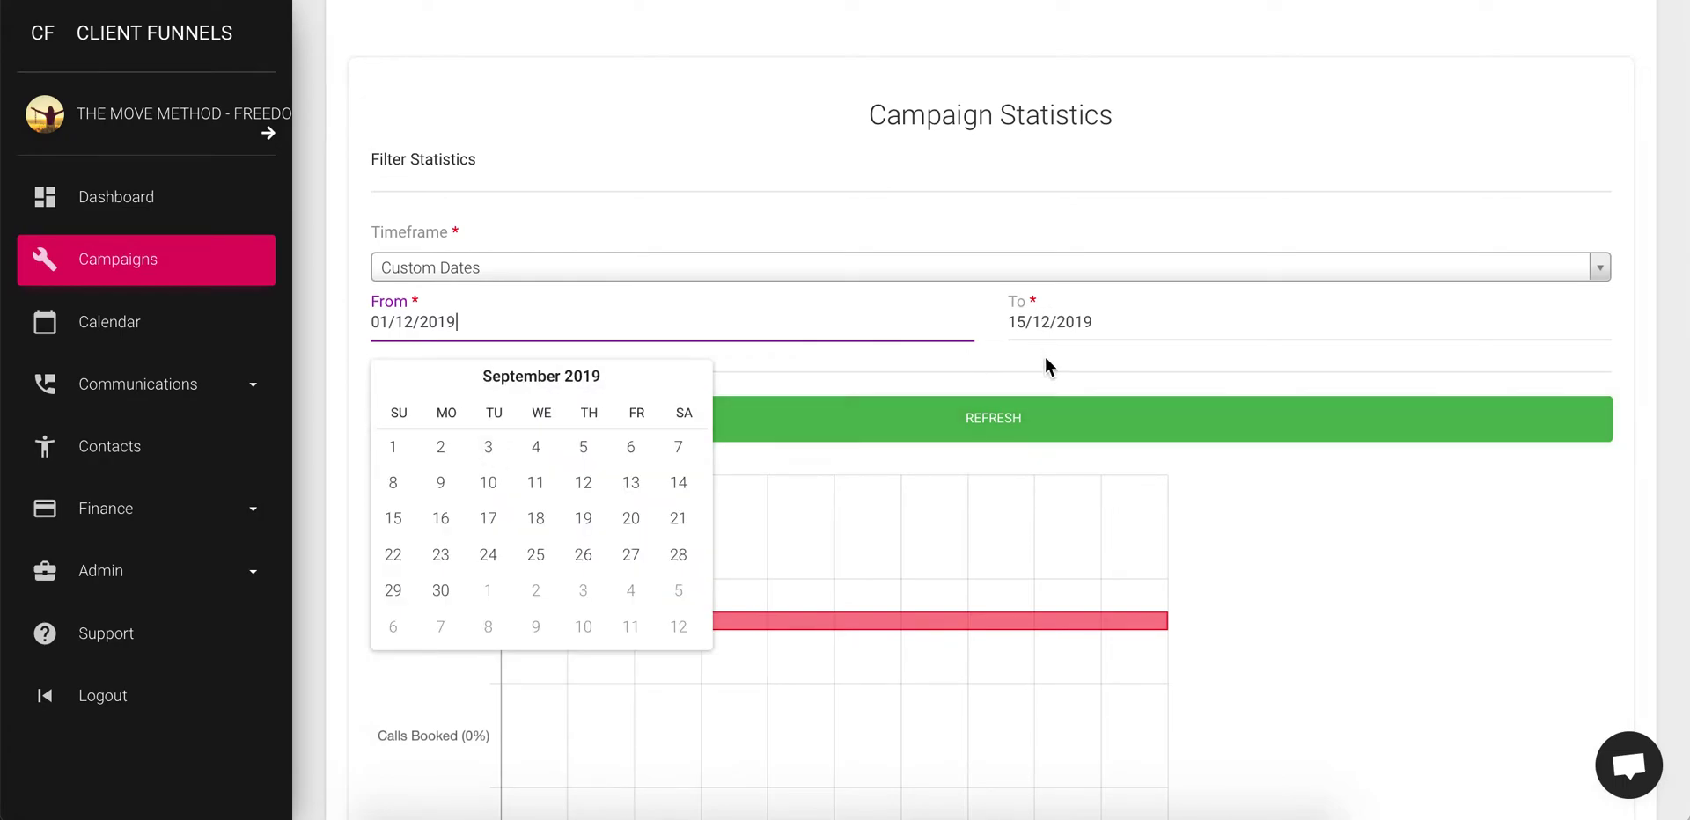
{"action": "left_click", "coordinate": [1040, 421]}
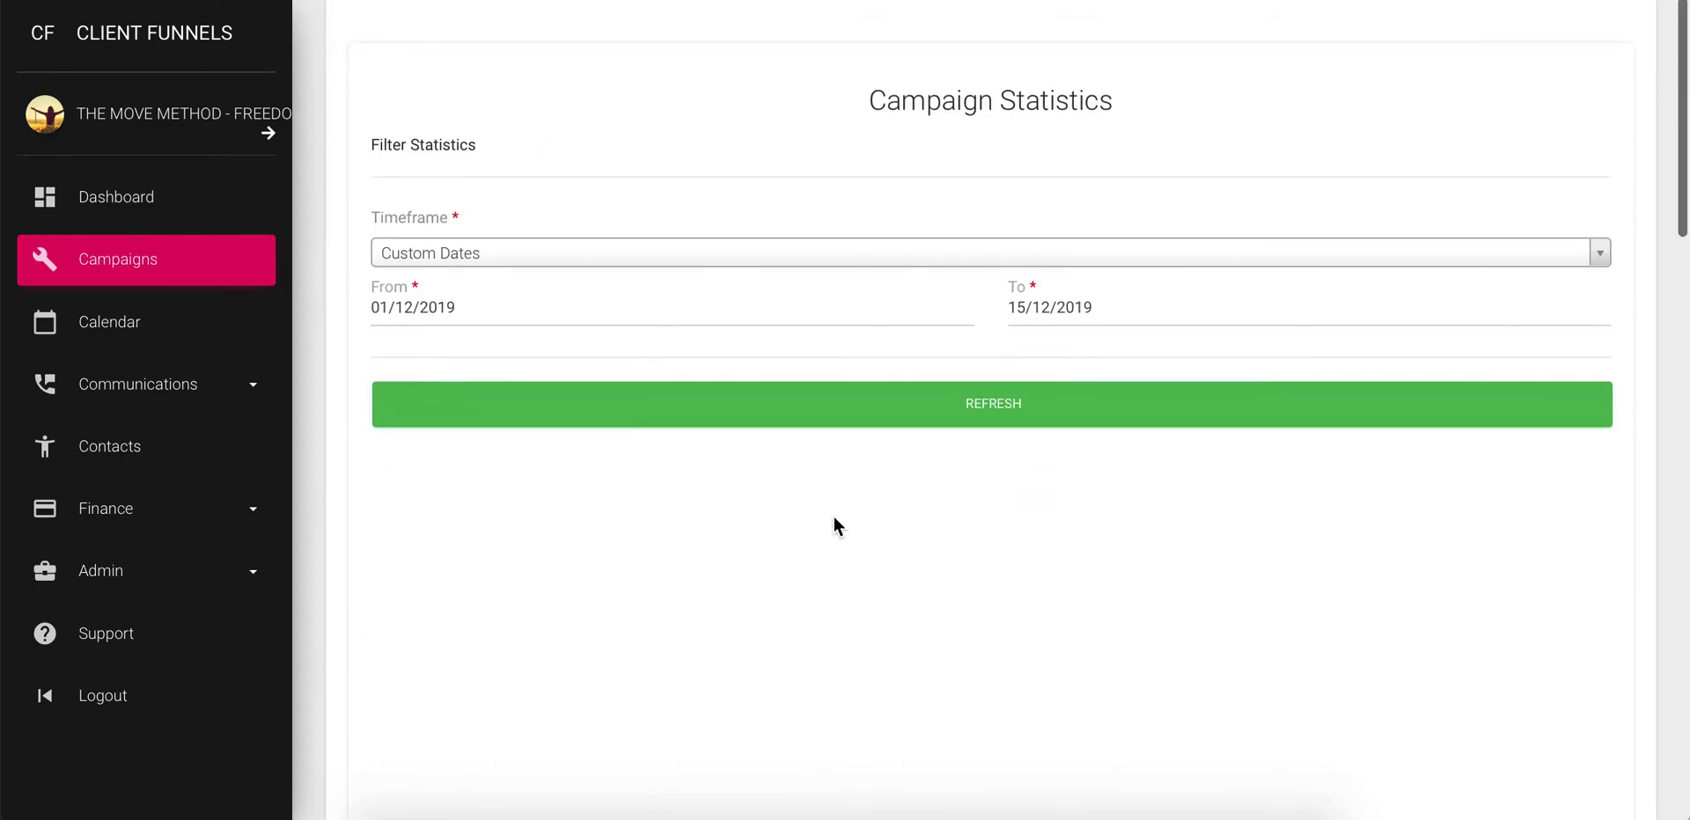
{"action": "scroll", "coordinate": [833, 519], "scroll_direction": "down", "scroll_amount": 4}
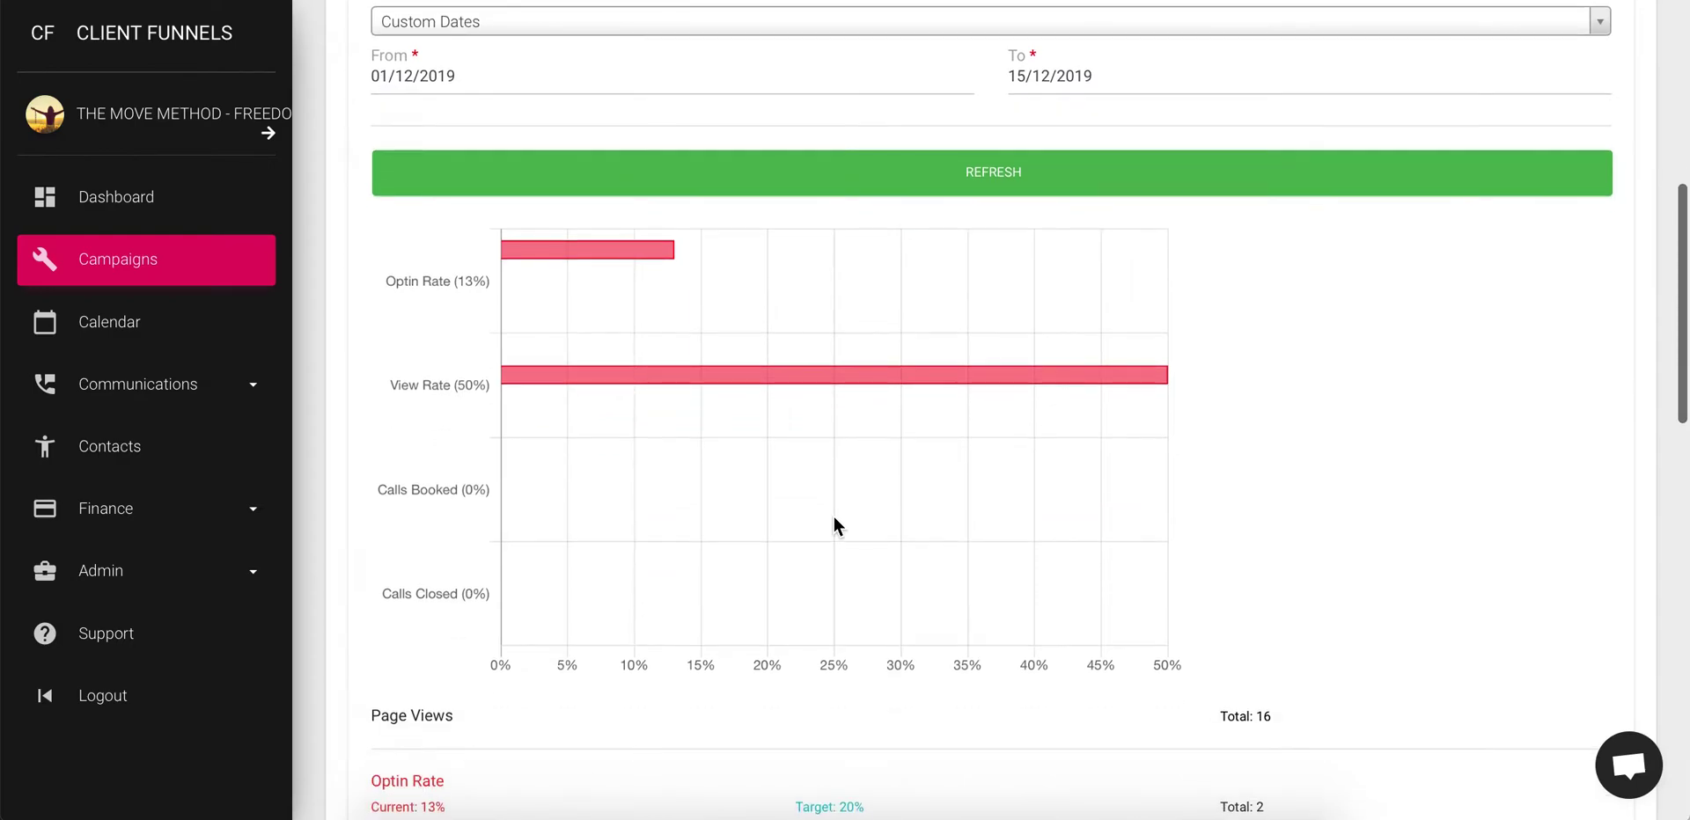
{"action": "scroll", "coordinate": [833, 525], "scroll_direction": "up", "scroll_amount": 4}
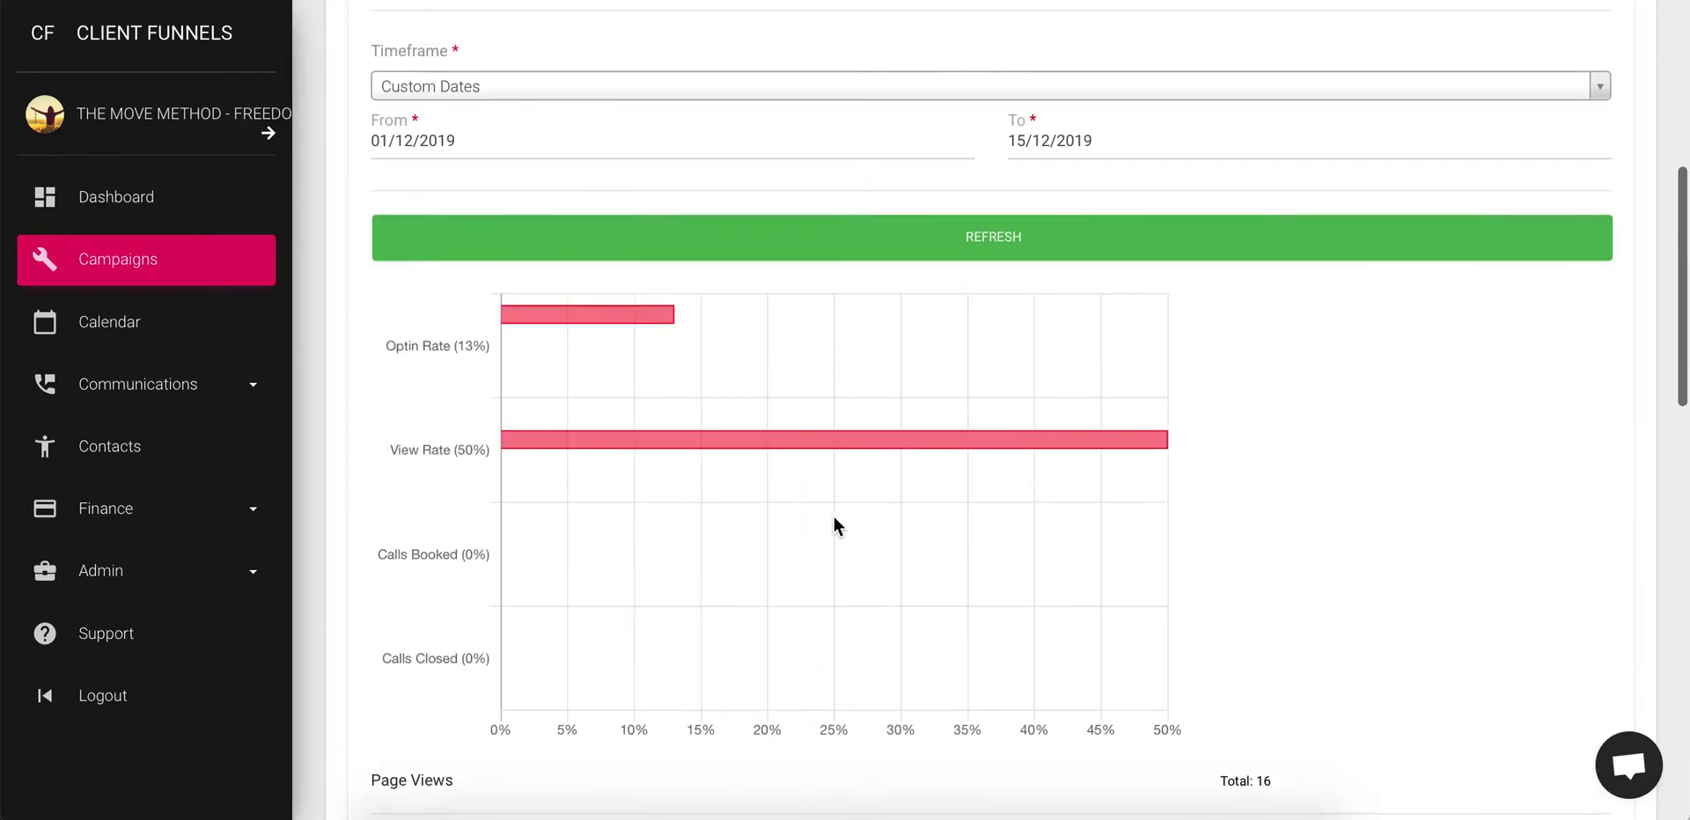
{"action": "scroll", "coordinate": [679, 519], "scroll_direction": "down", "scroll_amount": 2}
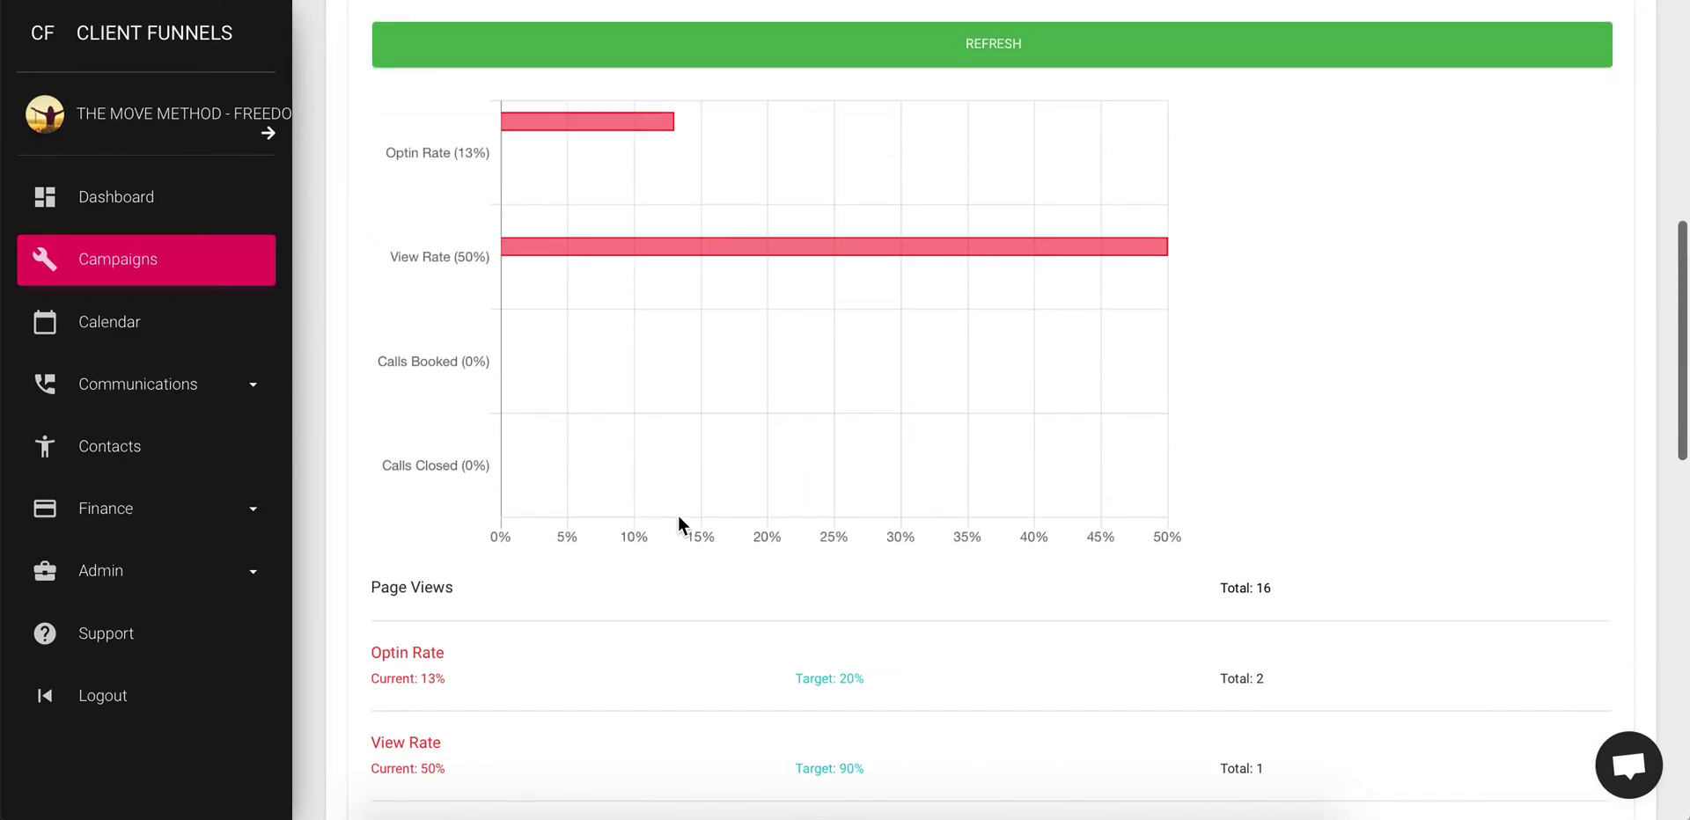
Set the filter's start date to 01/10/2019 and refresh the campaign statistics.
{"action": "scroll", "coordinate": [678, 520], "scroll_direction": "up", "scroll_amount": 3}
{"action": "left_click", "coordinate": [415, 200]}
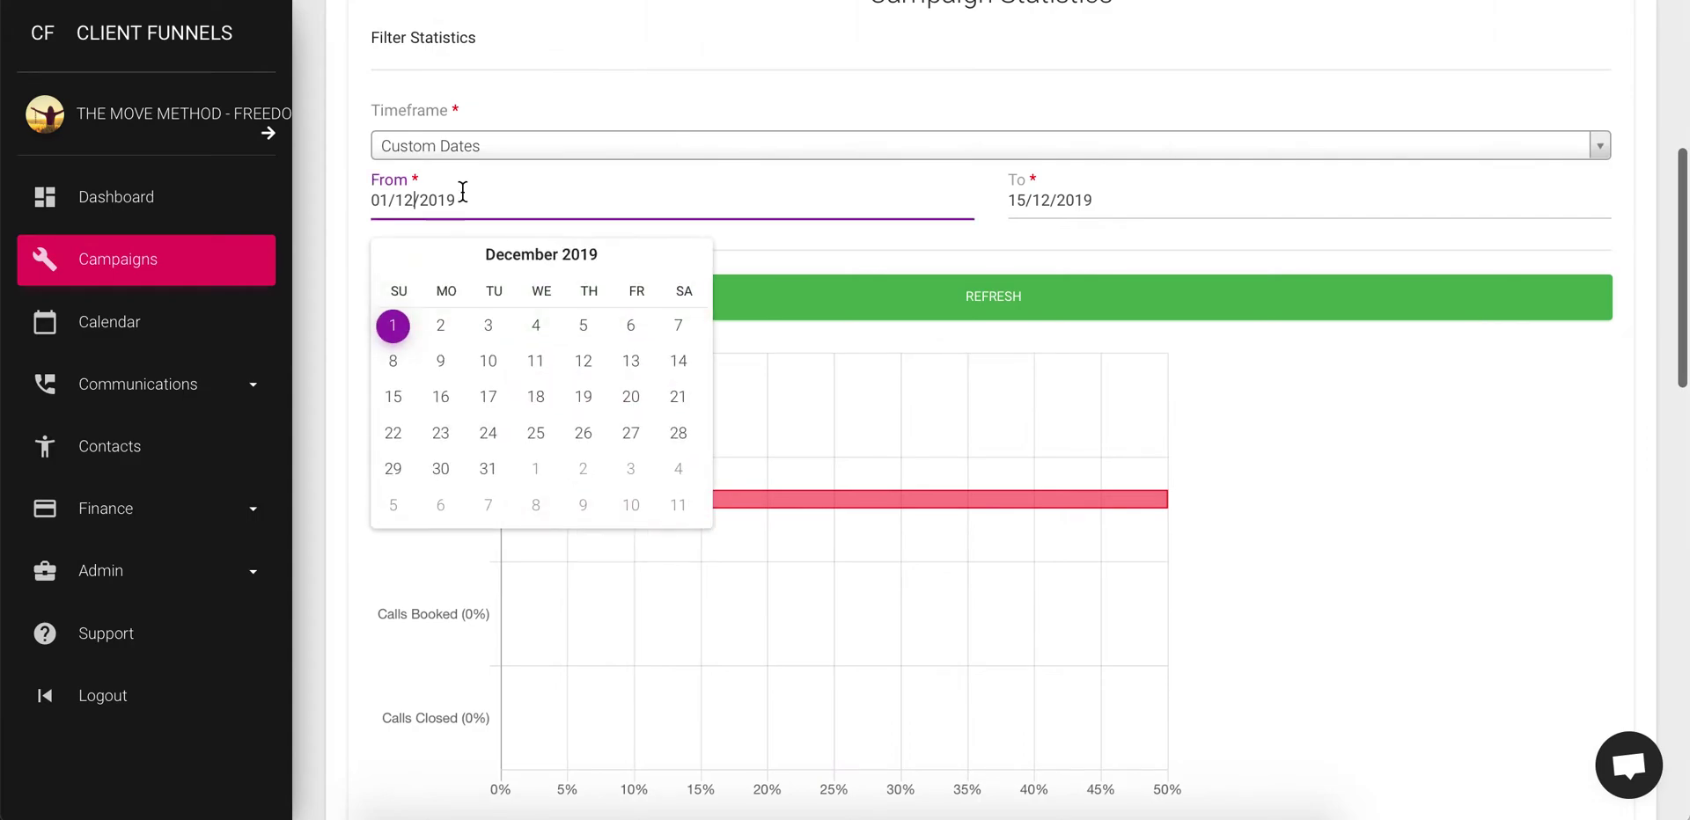
{"action": "left_click", "coordinate": [528, 255]}
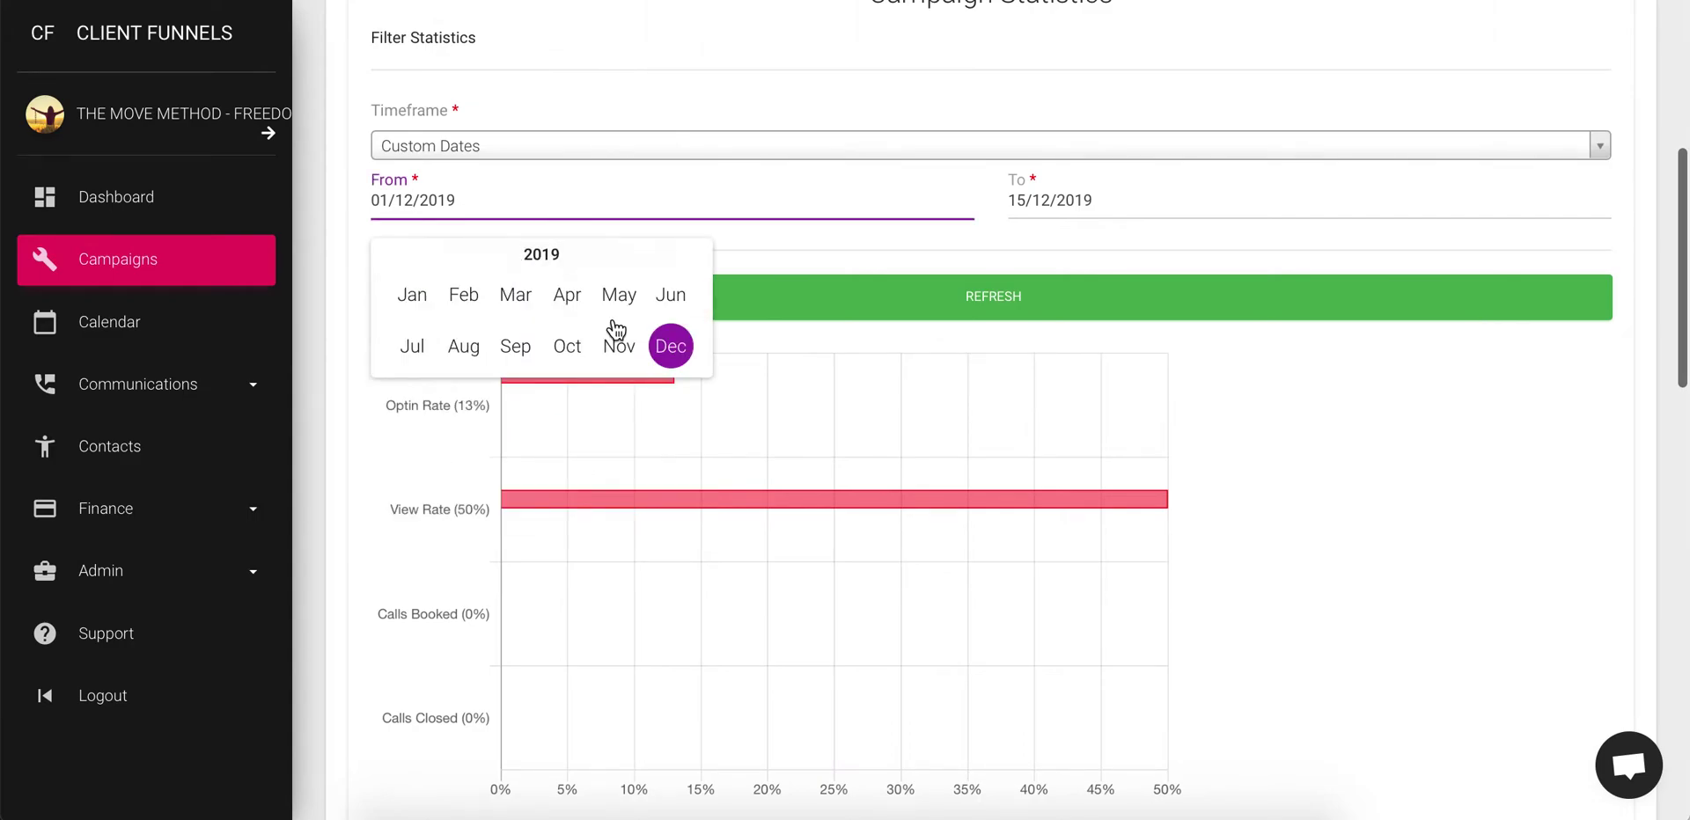
{"action": "left_click", "coordinate": [567, 351]}
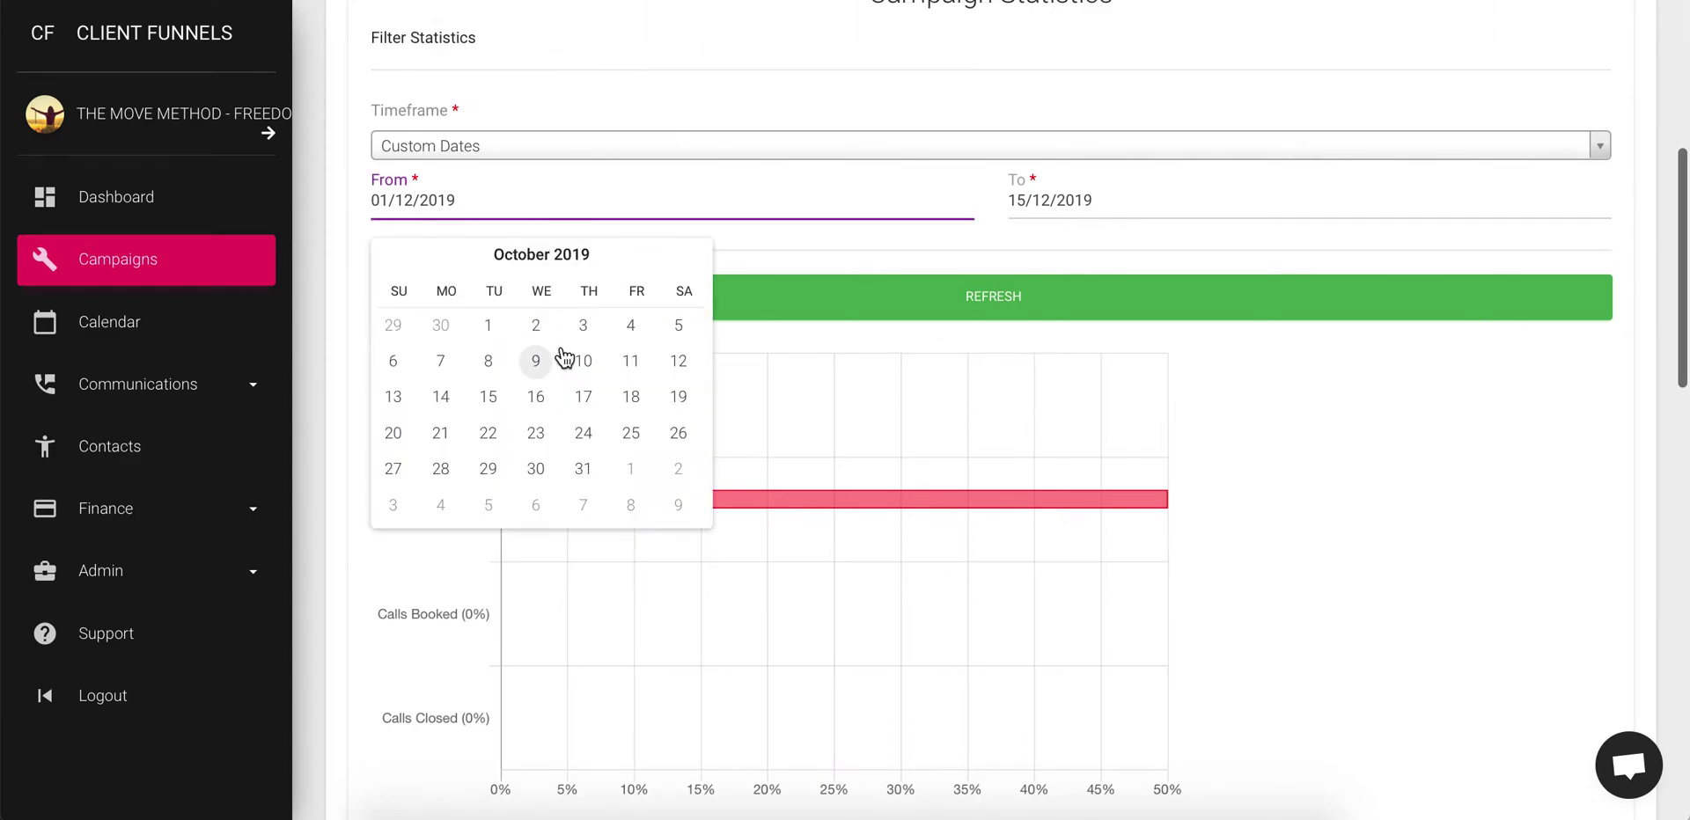
{"action": "left_click", "coordinate": [486, 327]}
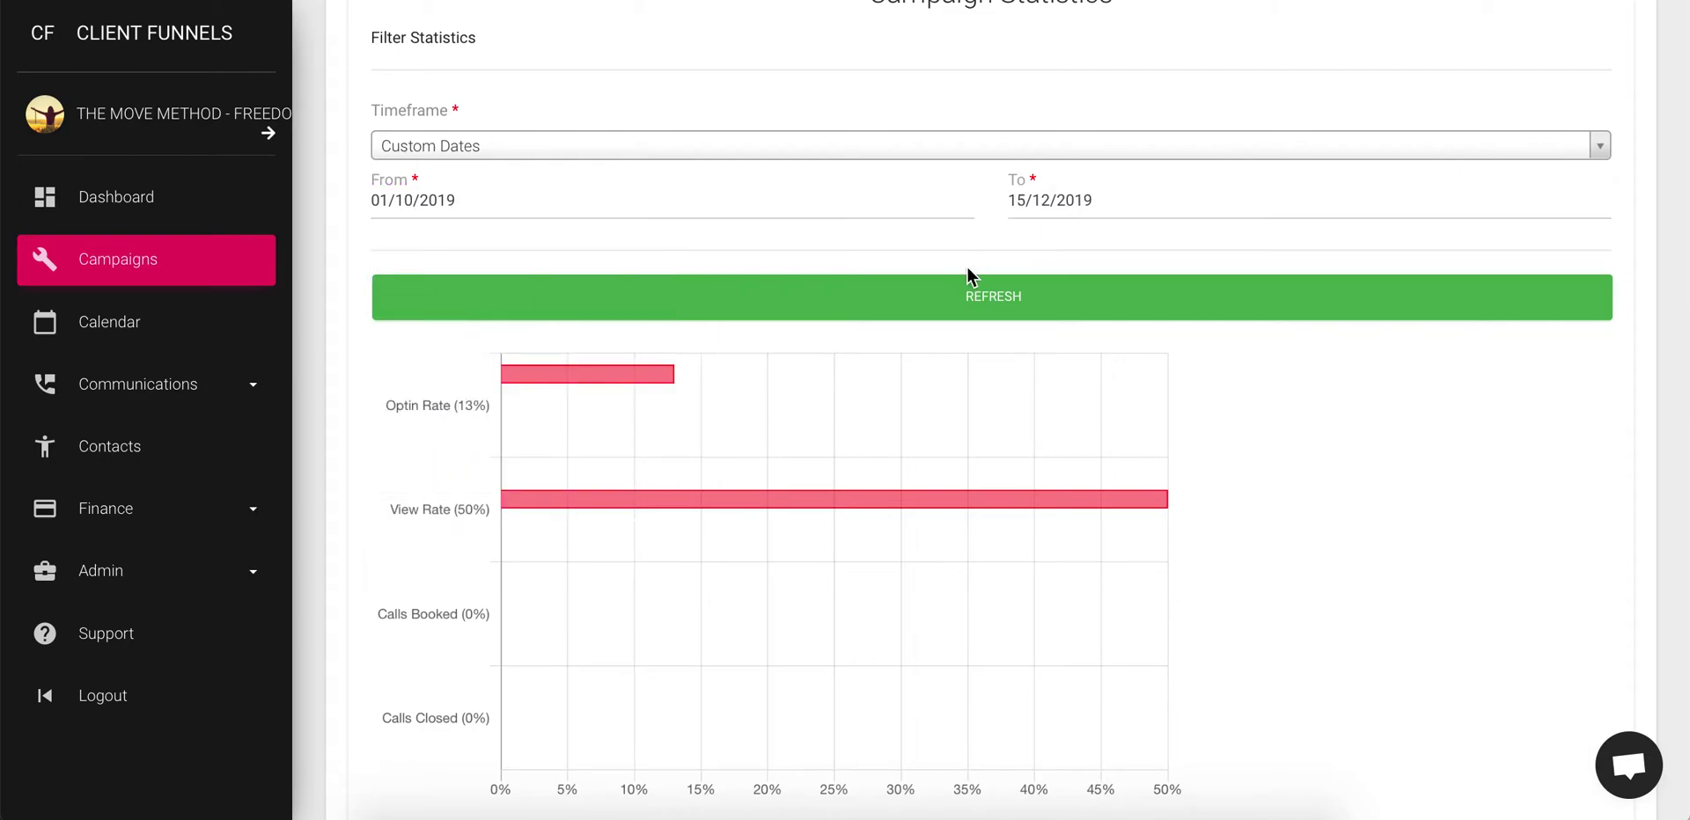
{"action": "left_click", "coordinate": [982, 303]}
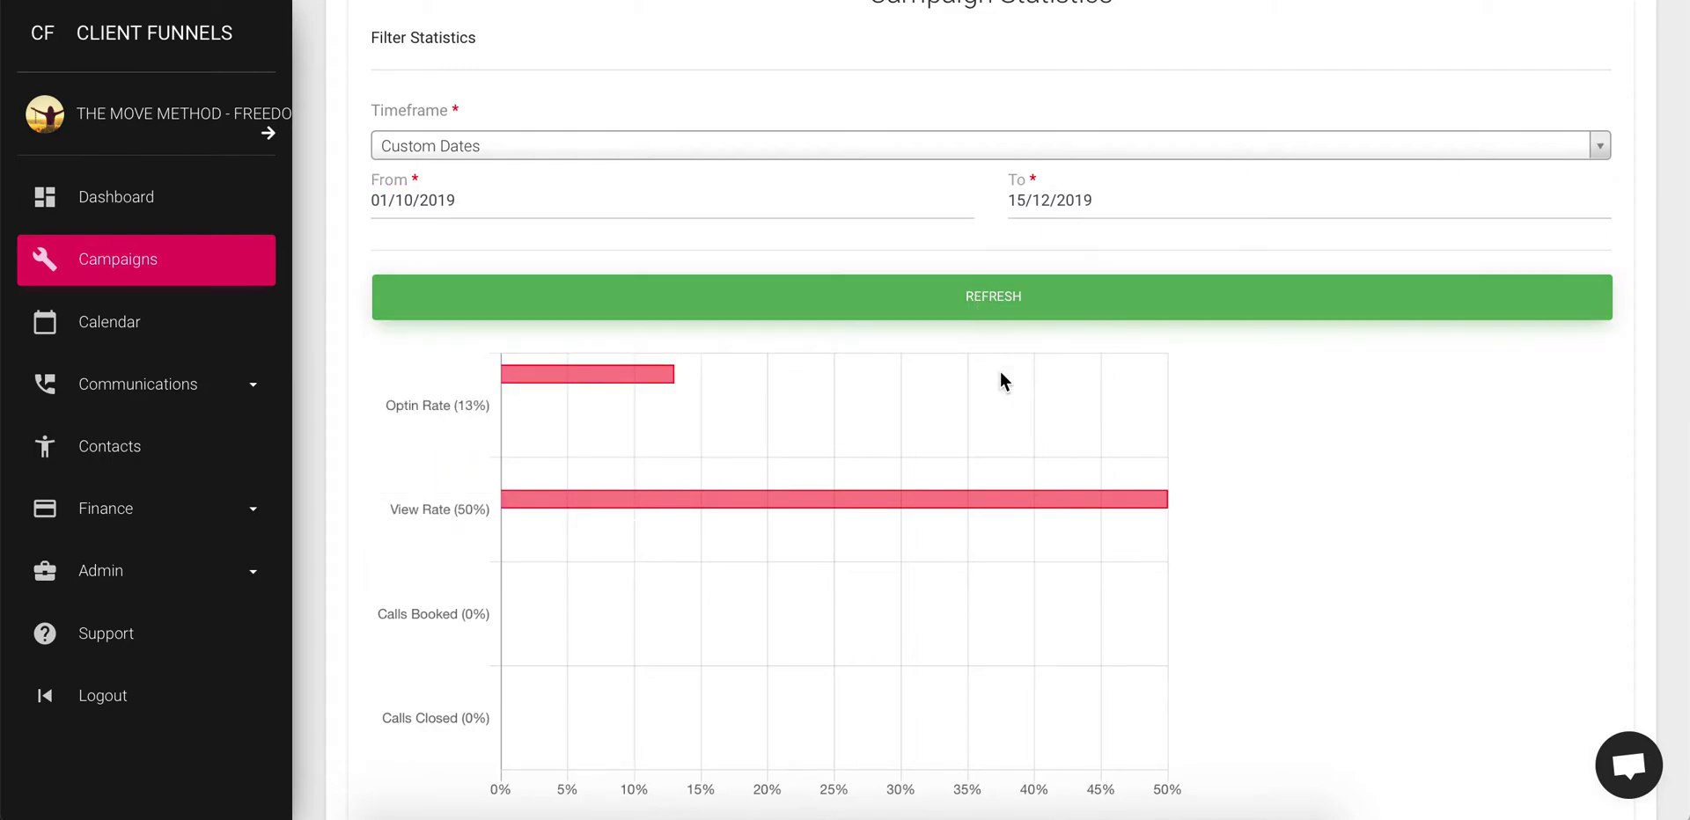
Examine the refreshed conversion chart, the current rates against targets with their totals, and the start of the webinar watch-time section.
{"action": "scroll", "coordinate": [987, 490], "scroll_direction": "down", "scroll_amount": 2}
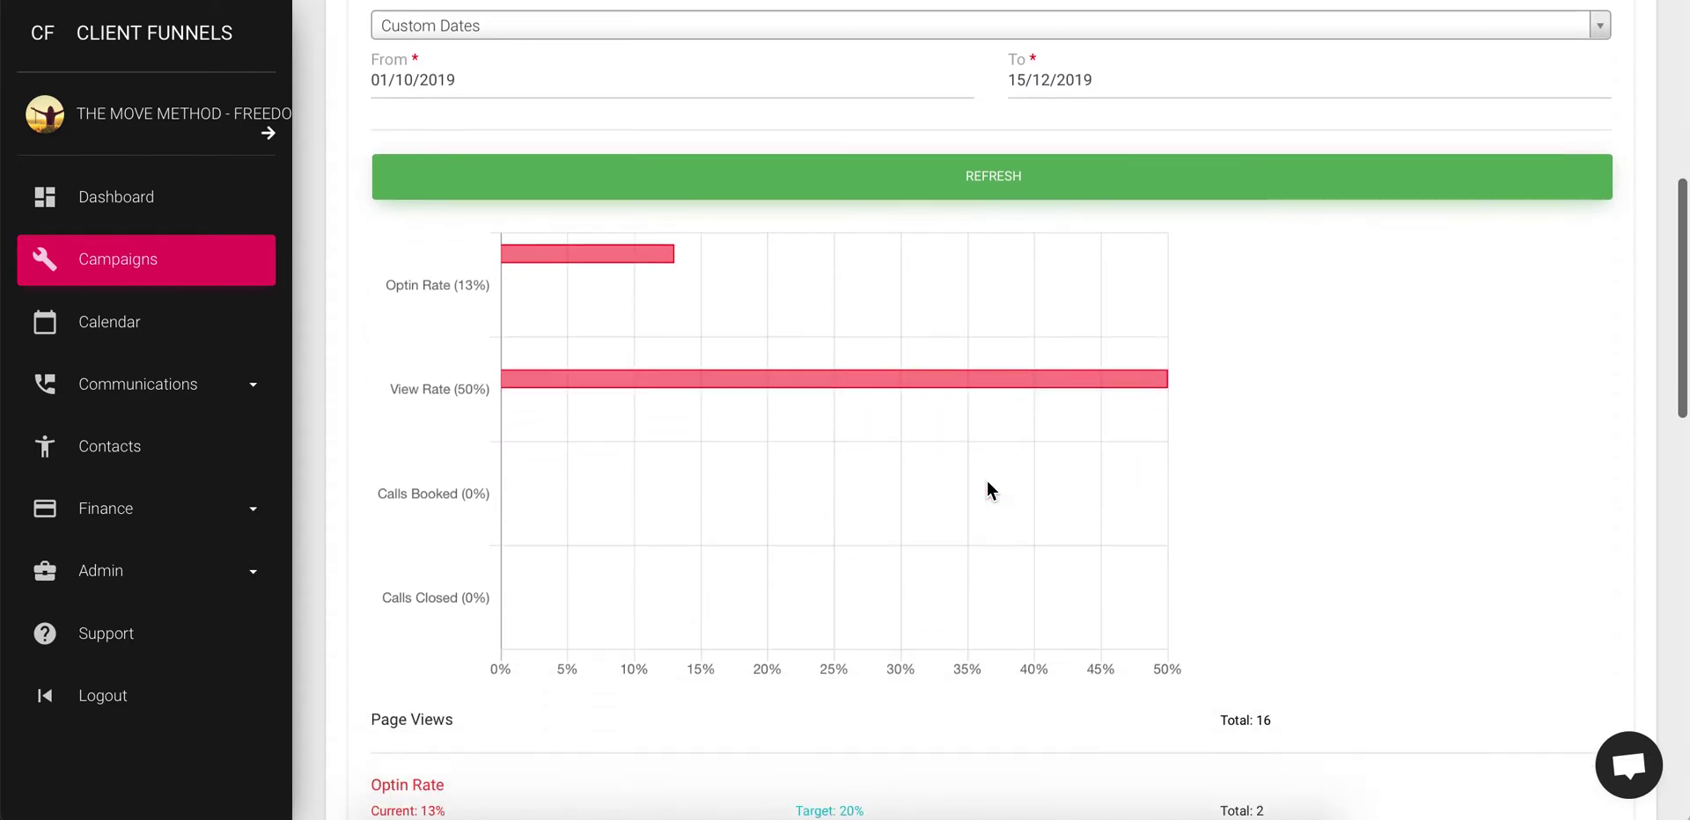
{"action": "scroll", "coordinate": [987, 489], "scroll_direction": "down", "scroll_amount": 2}
{"action": "scroll", "coordinate": [987, 489], "scroll_direction": "up", "scroll_amount": 1}
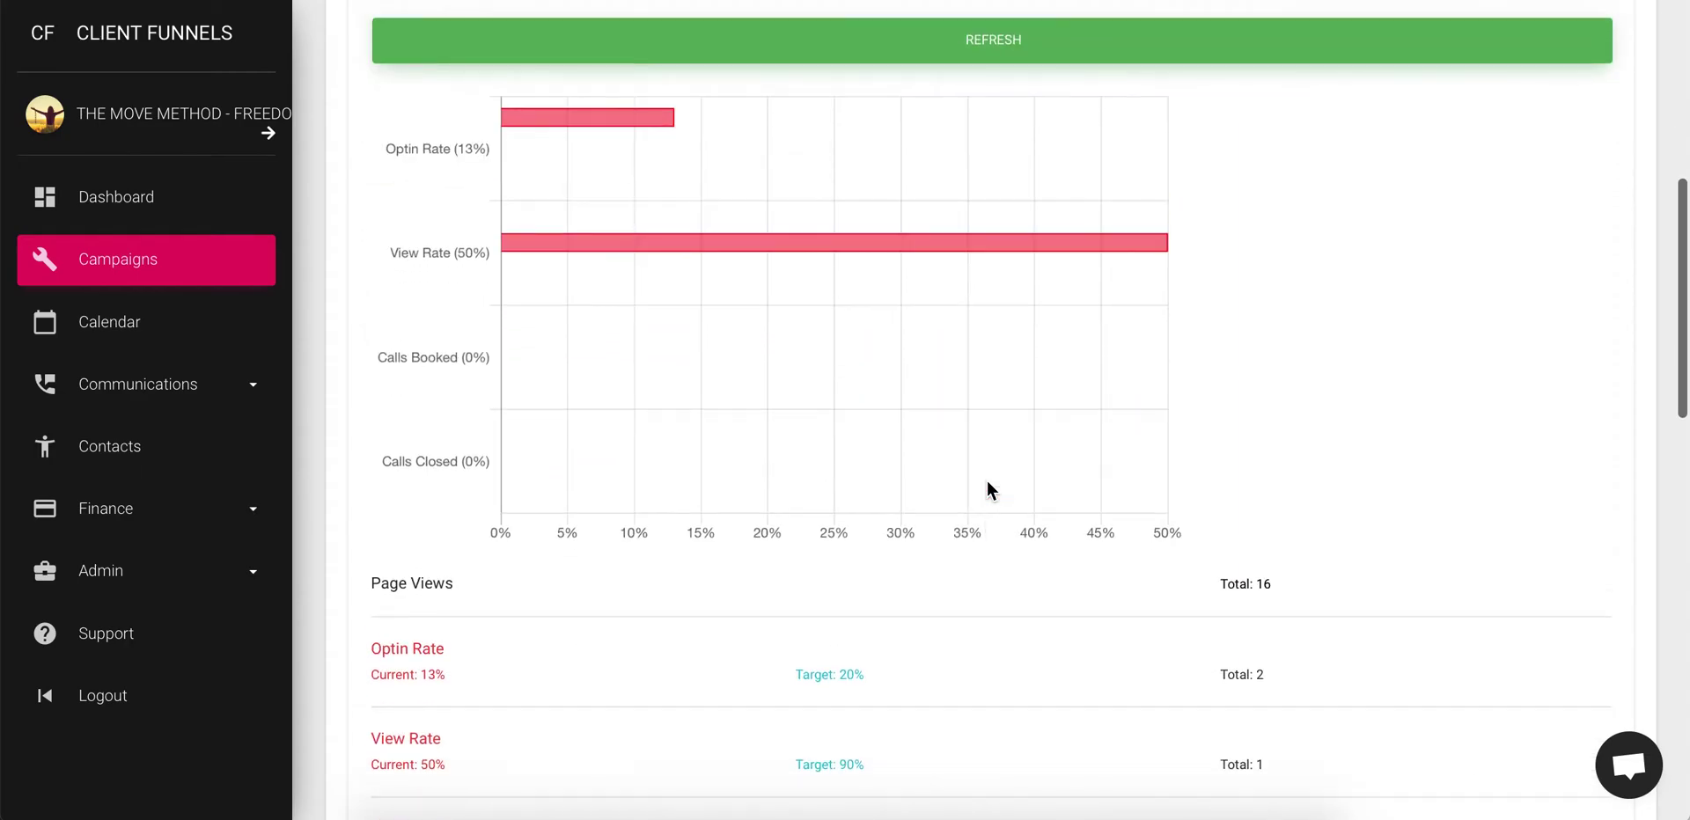
{"action": "scroll", "coordinate": [987, 489], "scroll_direction": "down", "scroll_amount": 1}
{"action": "scroll", "coordinate": [991, 489], "scroll_direction": "down", "scroll_amount": 2}
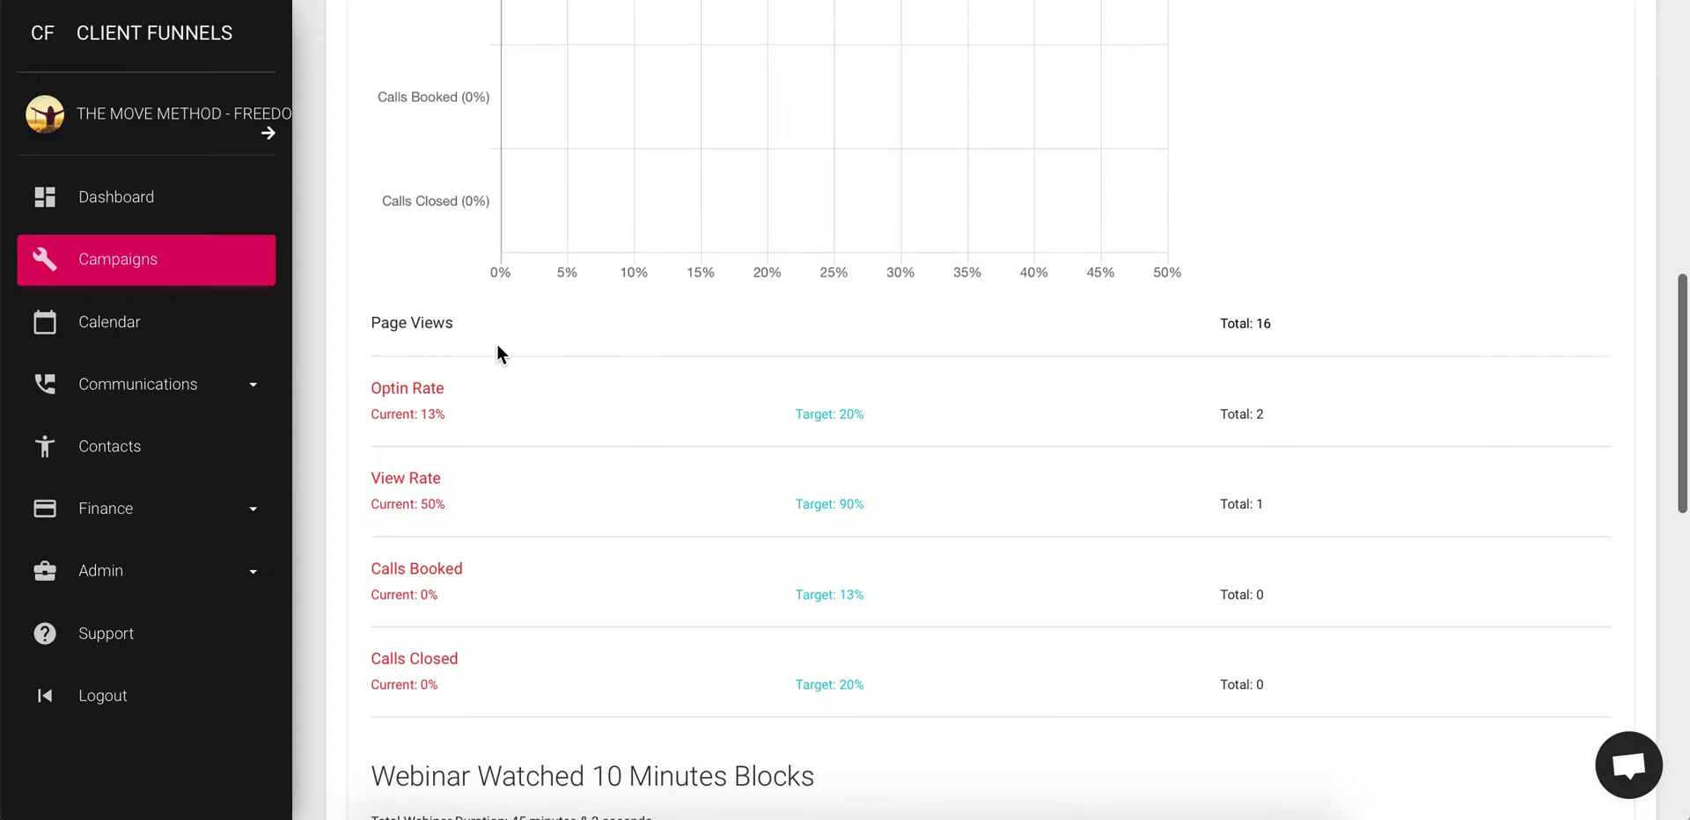
{"action": "scroll", "coordinate": [926, 609], "scroll_direction": "up", "scroll_amount": 3}
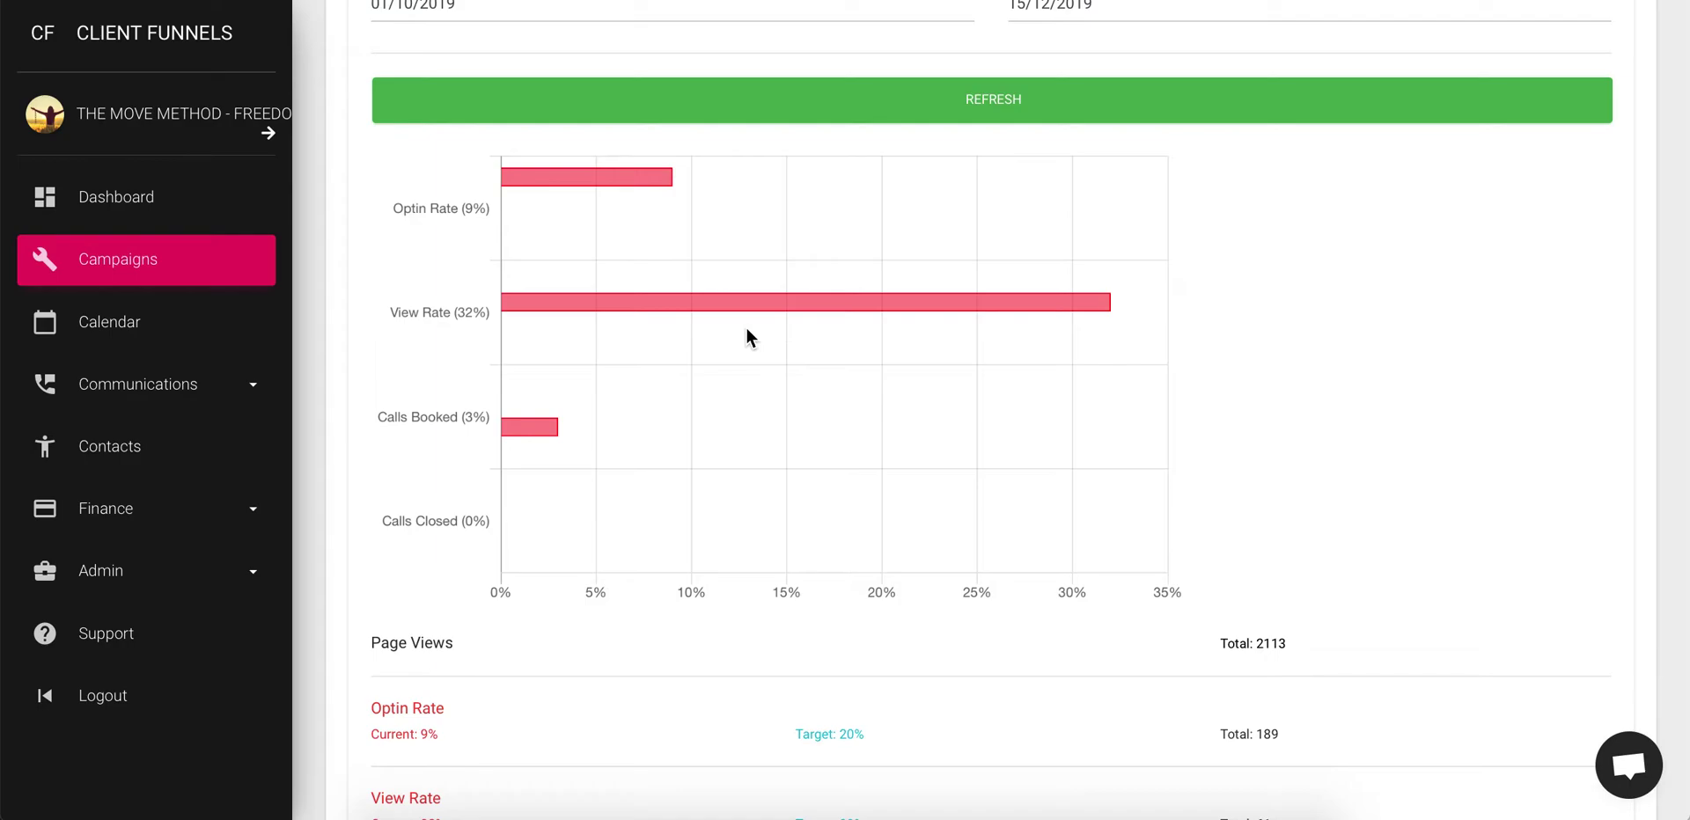
{"action": "scroll", "coordinate": [746, 337], "scroll_direction": "down", "scroll_amount": 3}
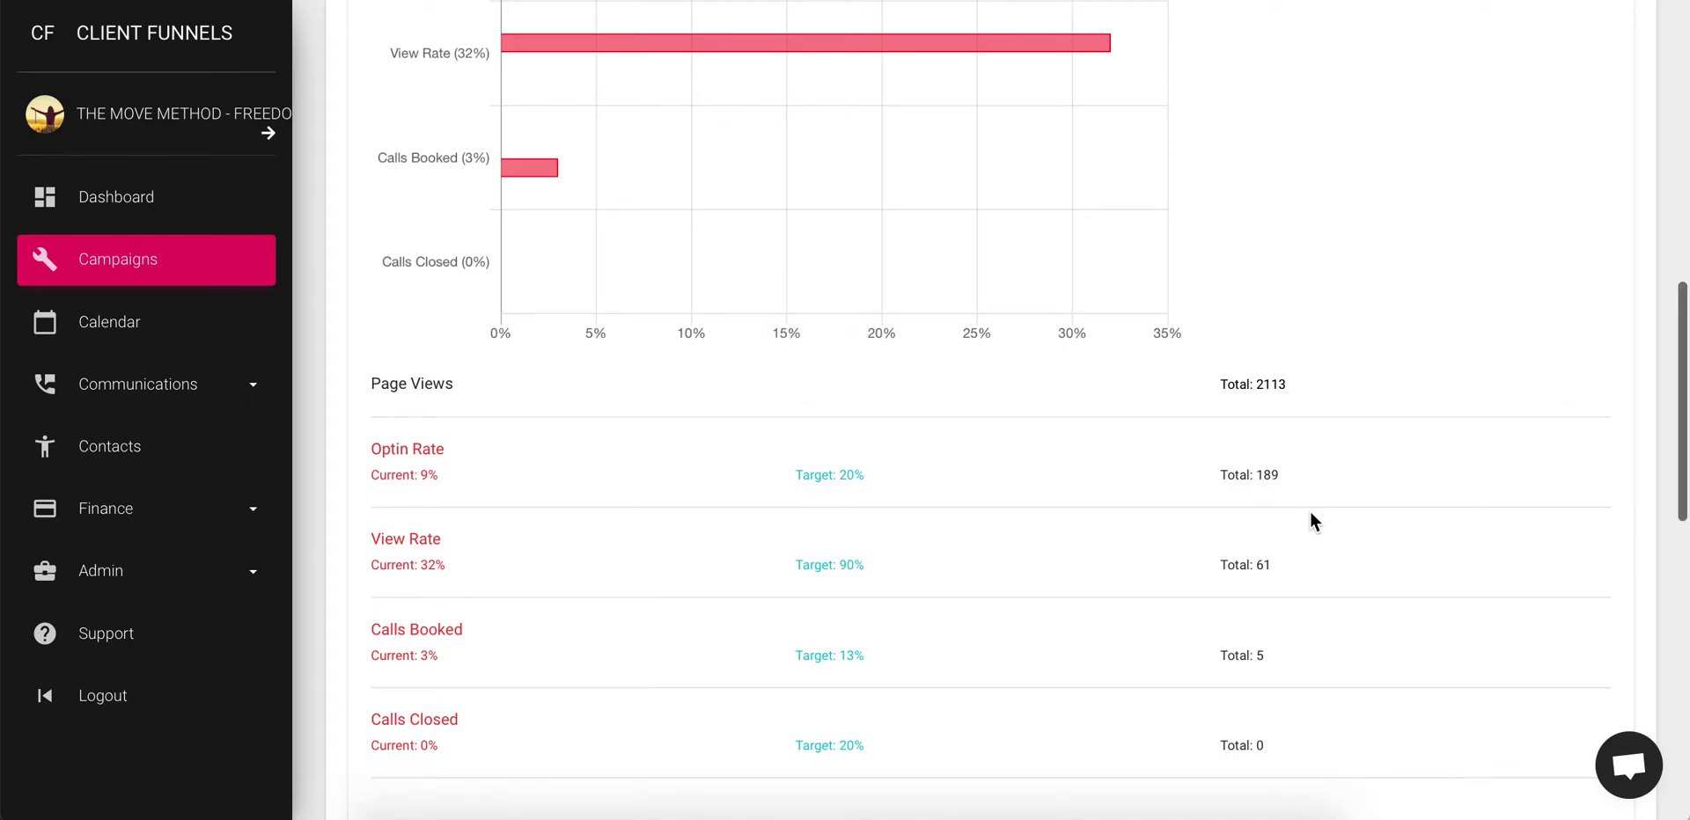
{"action": "scroll", "coordinate": [1311, 514], "scroll_direction": "down", "scroll_amount": 1}
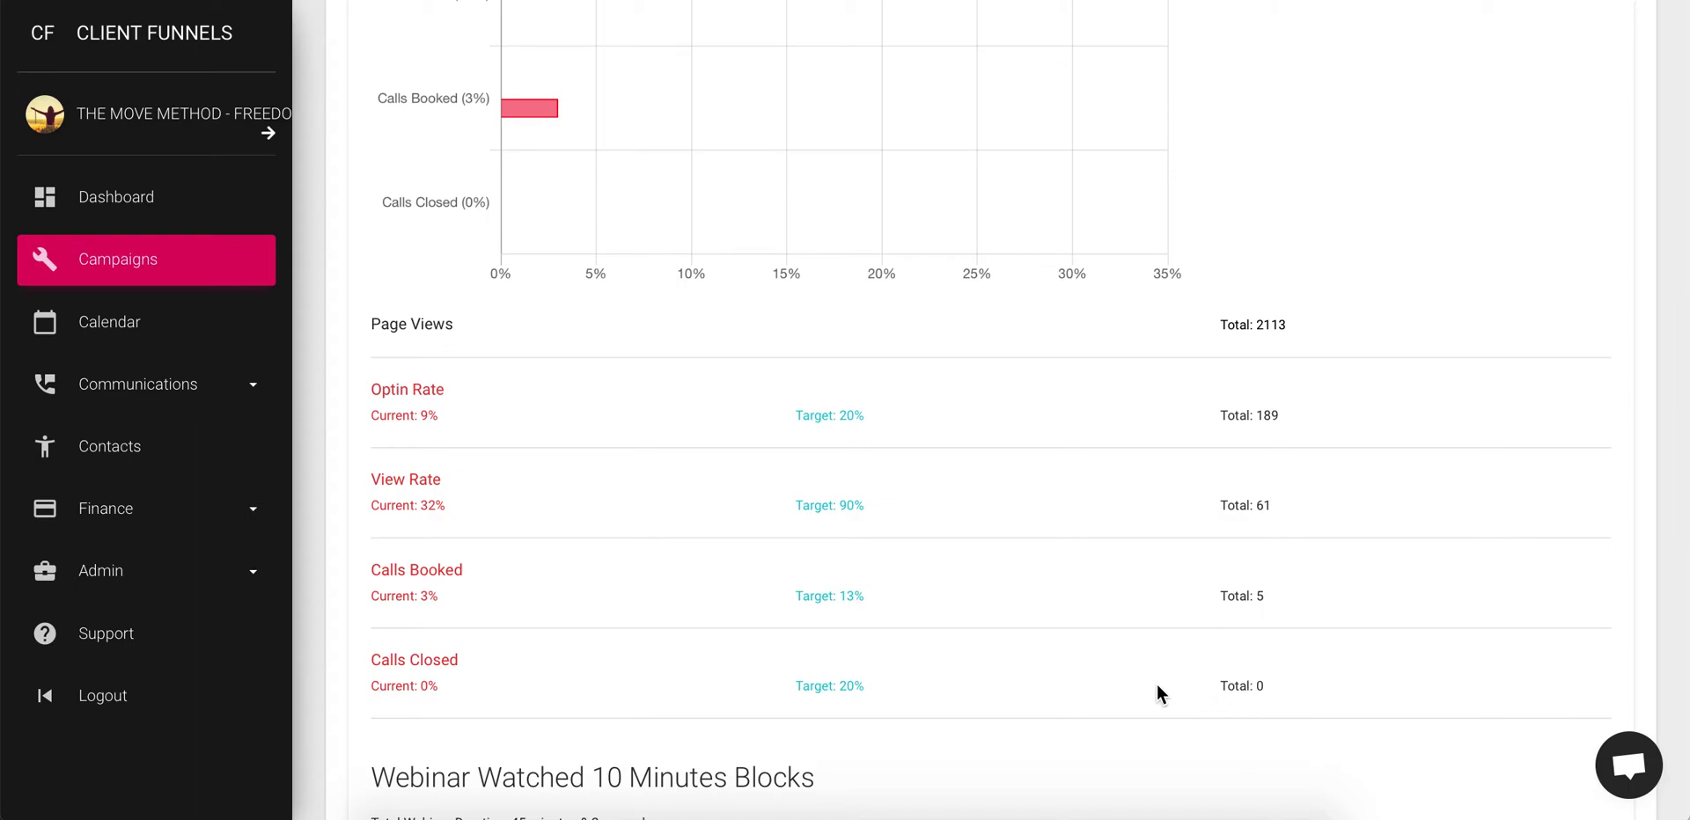
{"action": "scroll", "coordinate": [1158, 693], "scroll_direction": "down", "scroll_amount": 2}
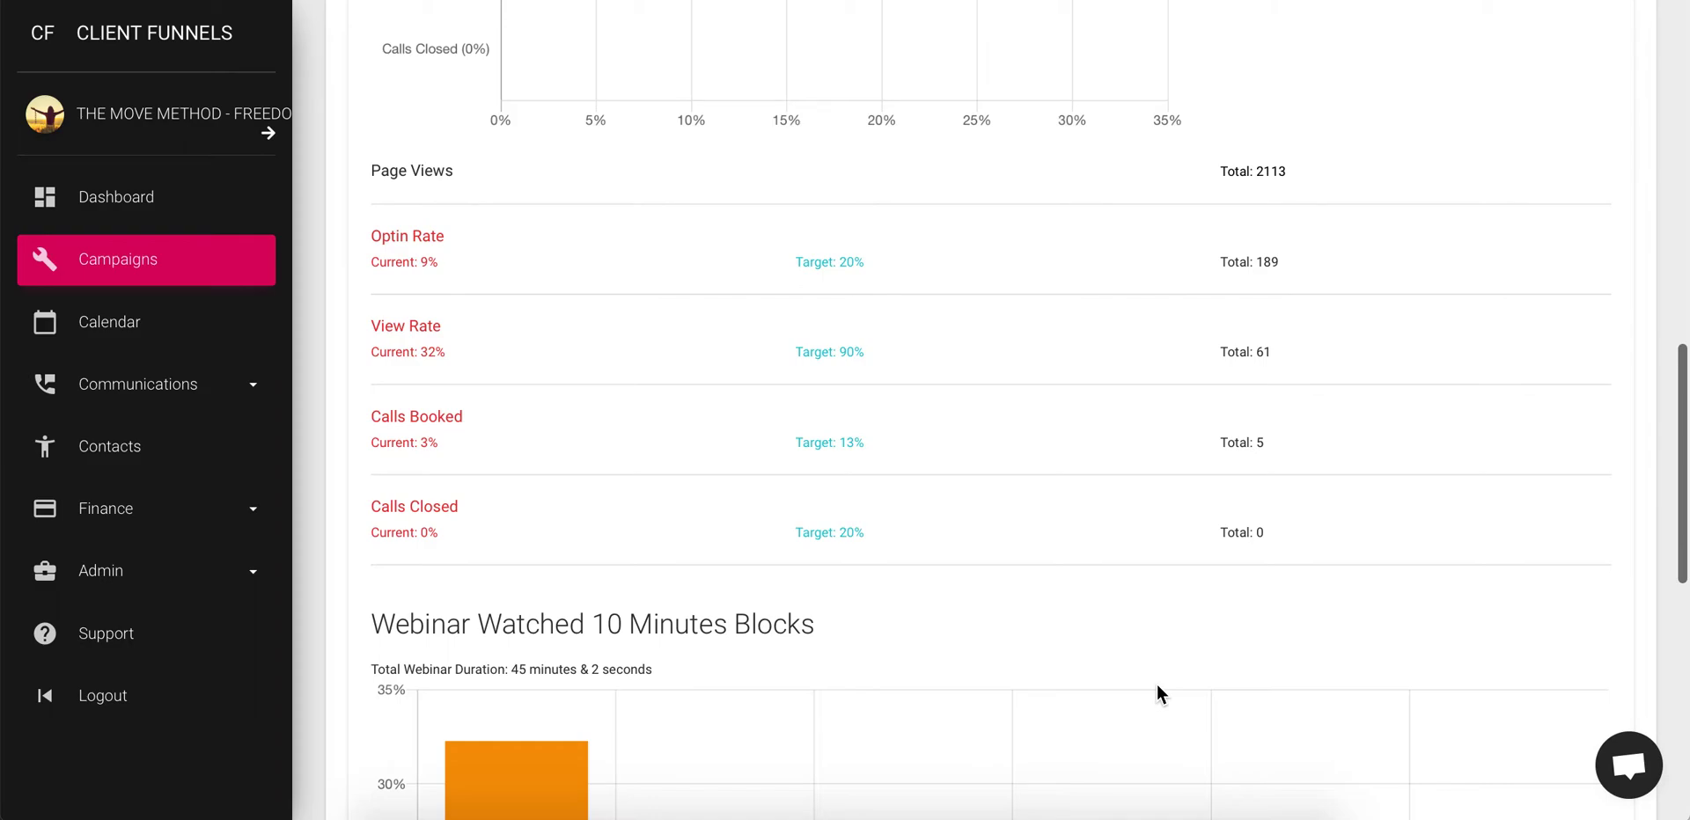
Examine the webinar watch-time chart in 10-minute blocks from Started to 40-50 mins, and look back at the funnel conversion chart.
{"action": "scroll", "coordinate": [1158, 694], "scroll_direction": "down", "scroll_amount": 3}
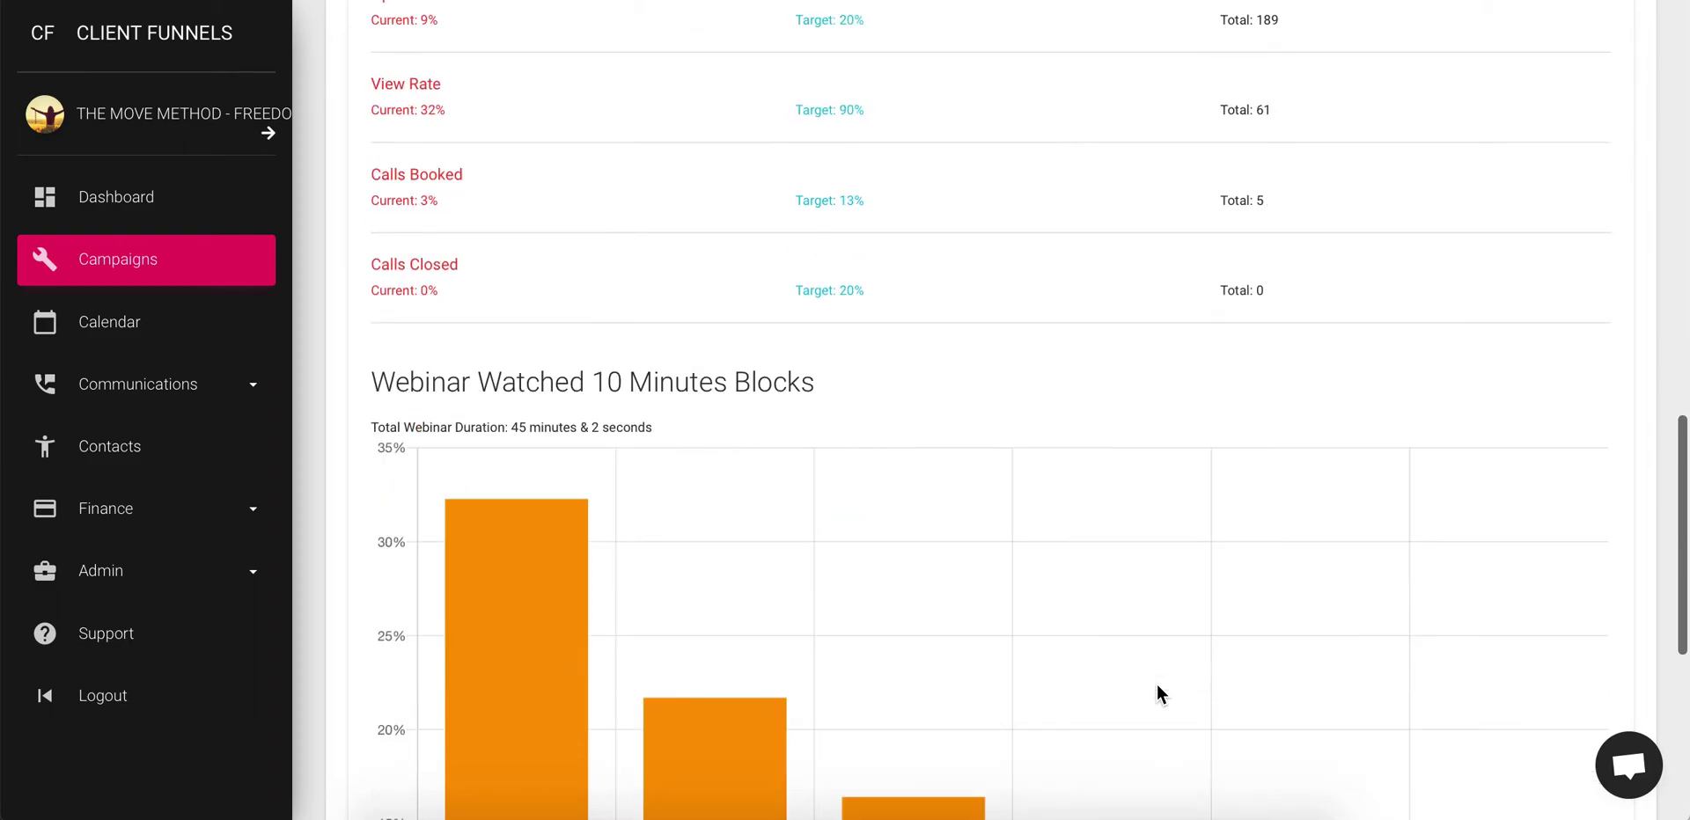
{"action": "scroll", "coordinate": [1158, 693], "scroll_direction": "down", "scroll_amount": 4}
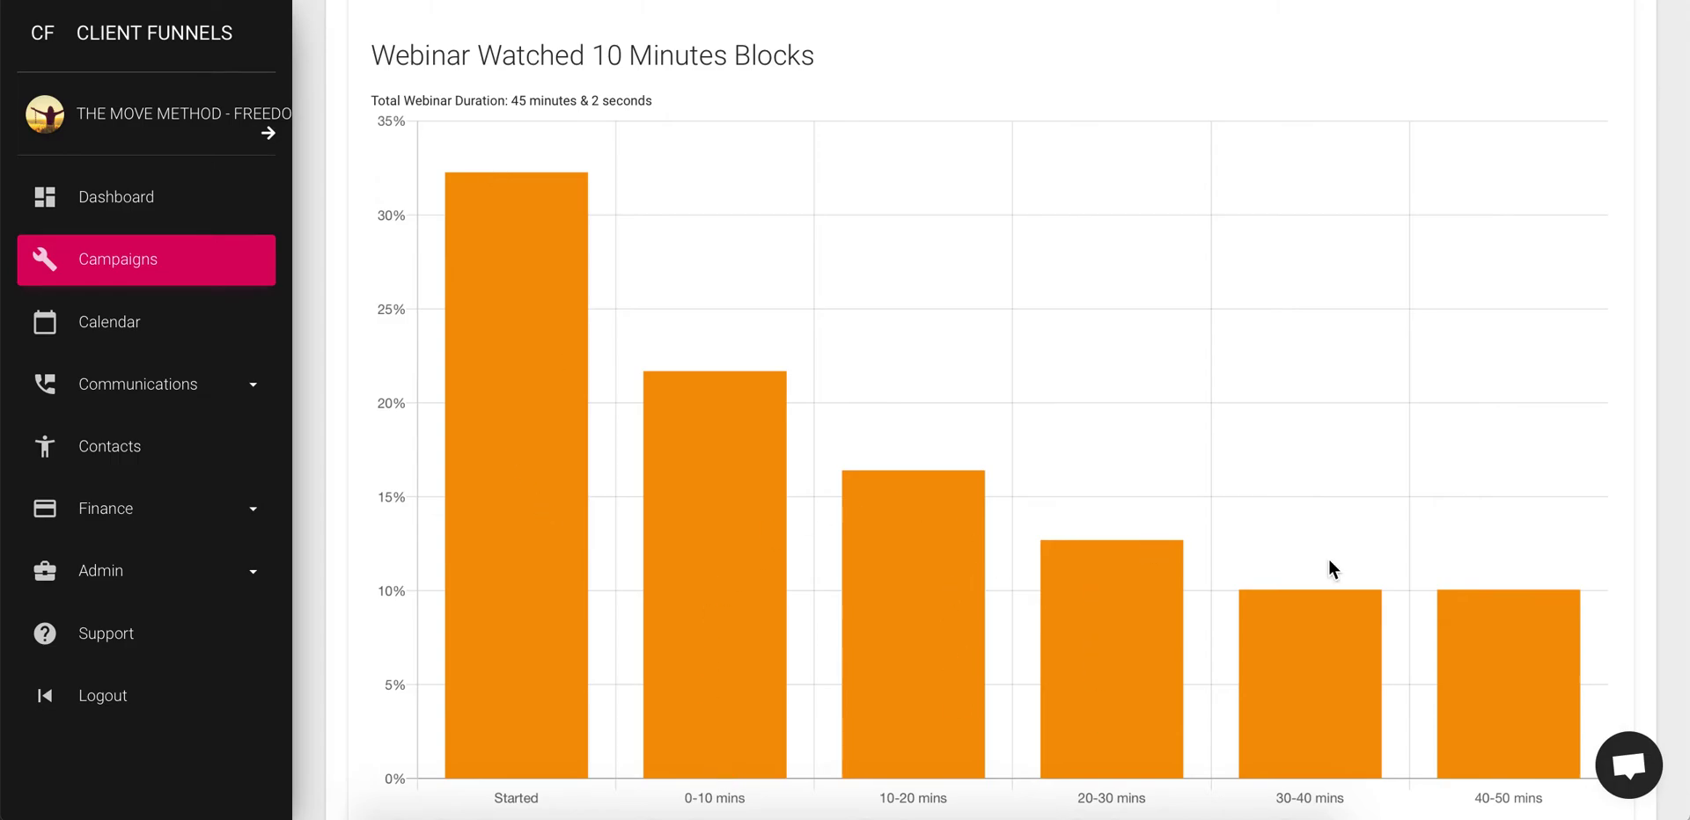
{"action": "scroll", "coordinate": [804, 577], "scroll_direction": "down", "scroll_amount": 1}
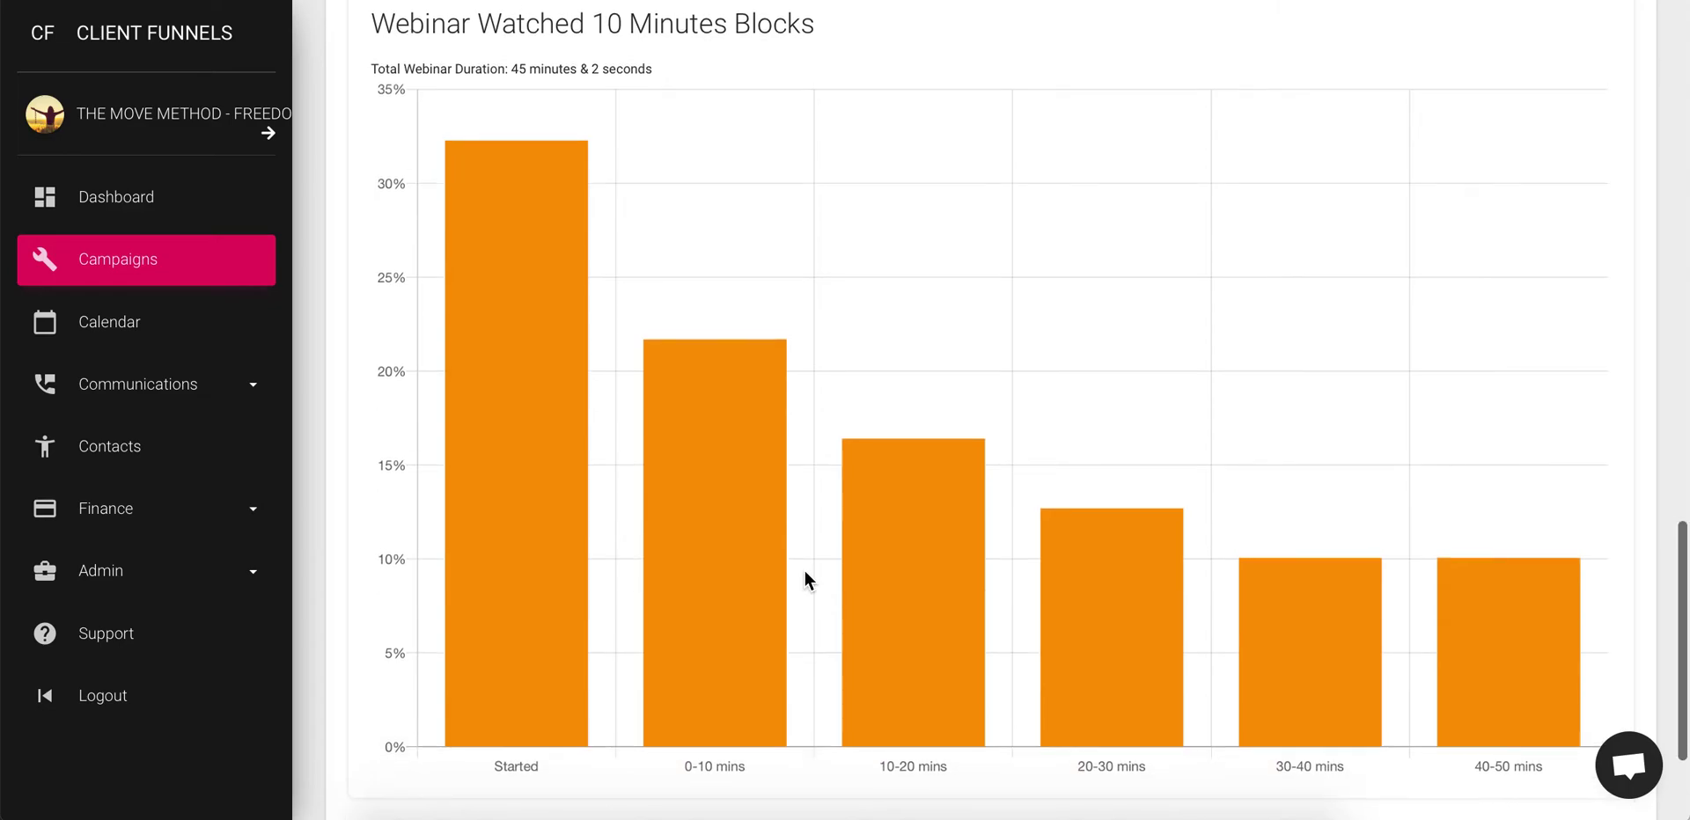
{"action": "scroll", "coordinate": [711, 352], "scroll_direction": "down", "scroll_amount": 1}
{"action": "scroll", "coordinate": [711, 353], "scroll_direction": "up", "scroll_amount": 4}
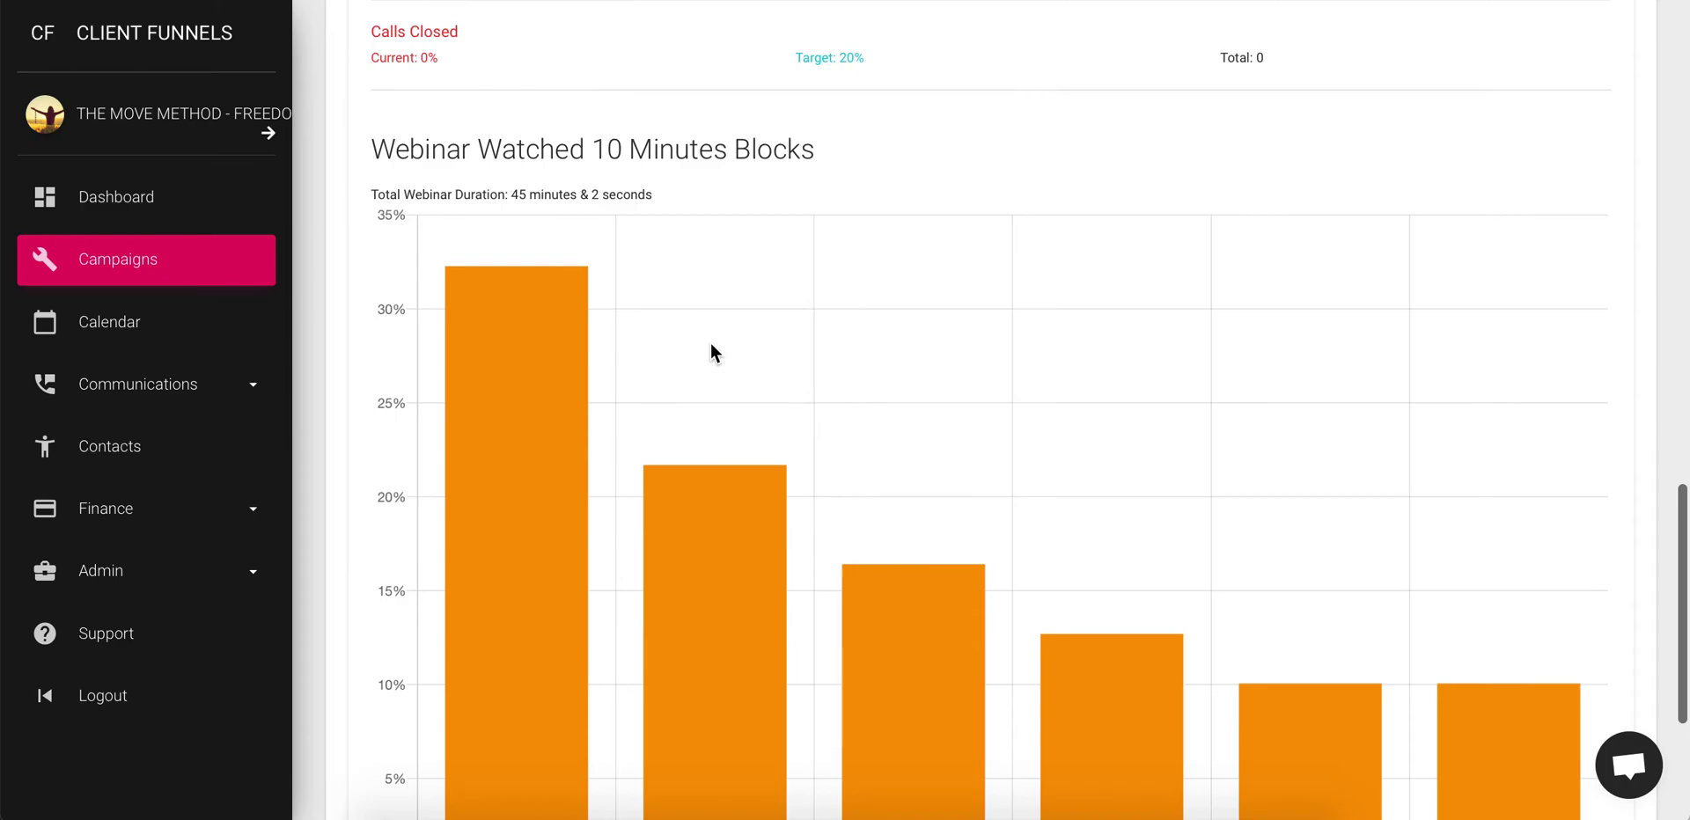
{"action": "scroll", "coordinate": [711, 352], "scroll_direction": "up", "scroll_amount": 10}
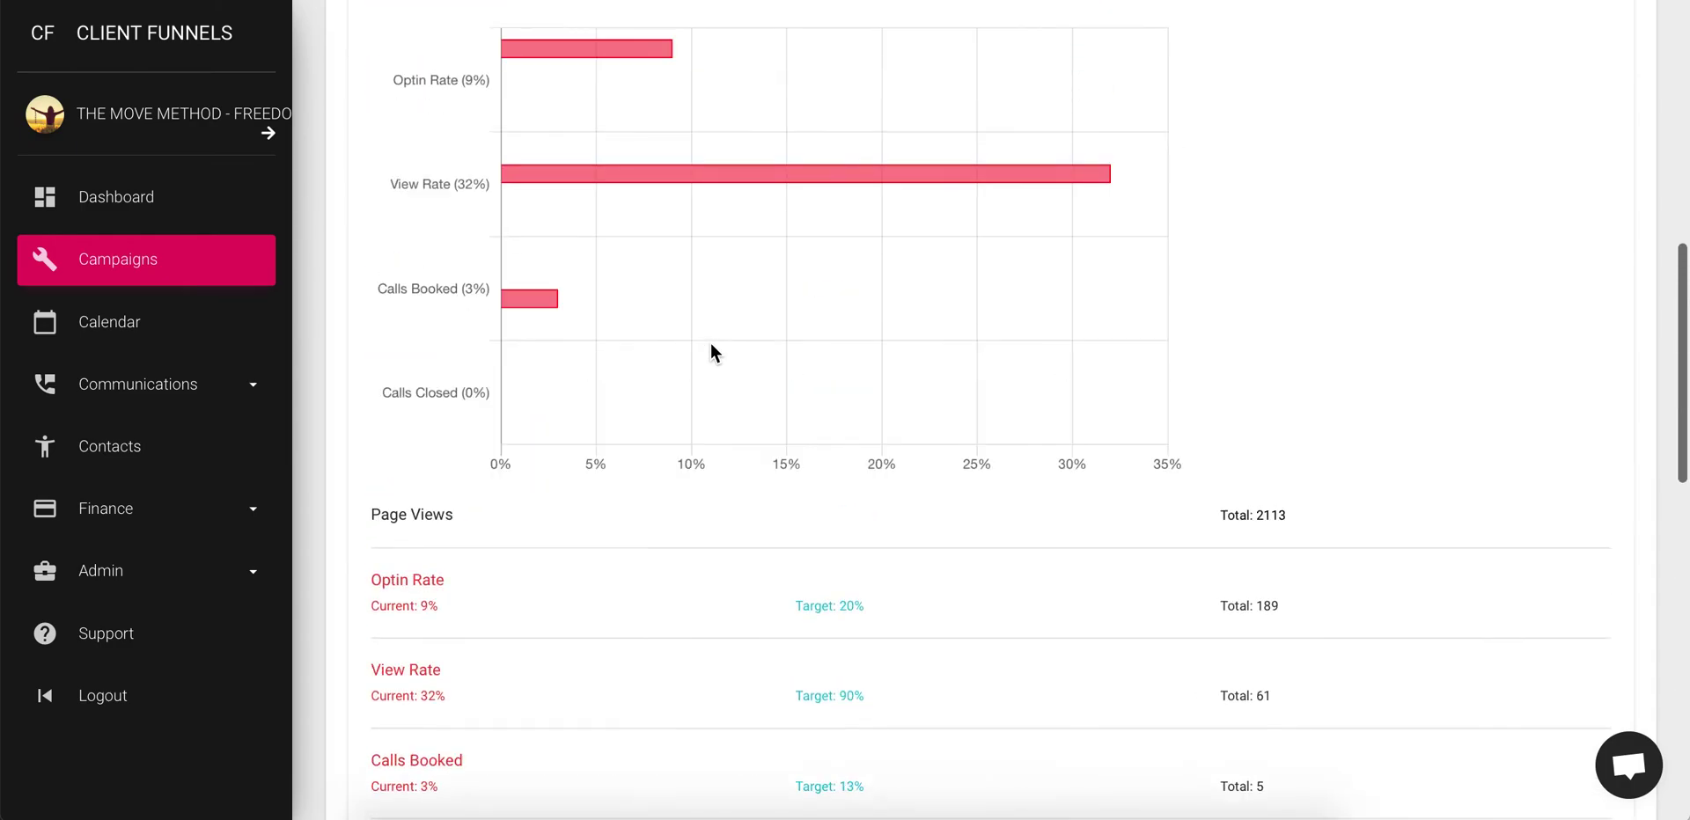
{"action": "scroll", "coordinate": [710, 352], "scroll_direction": "up", "scroll_amount": 1}
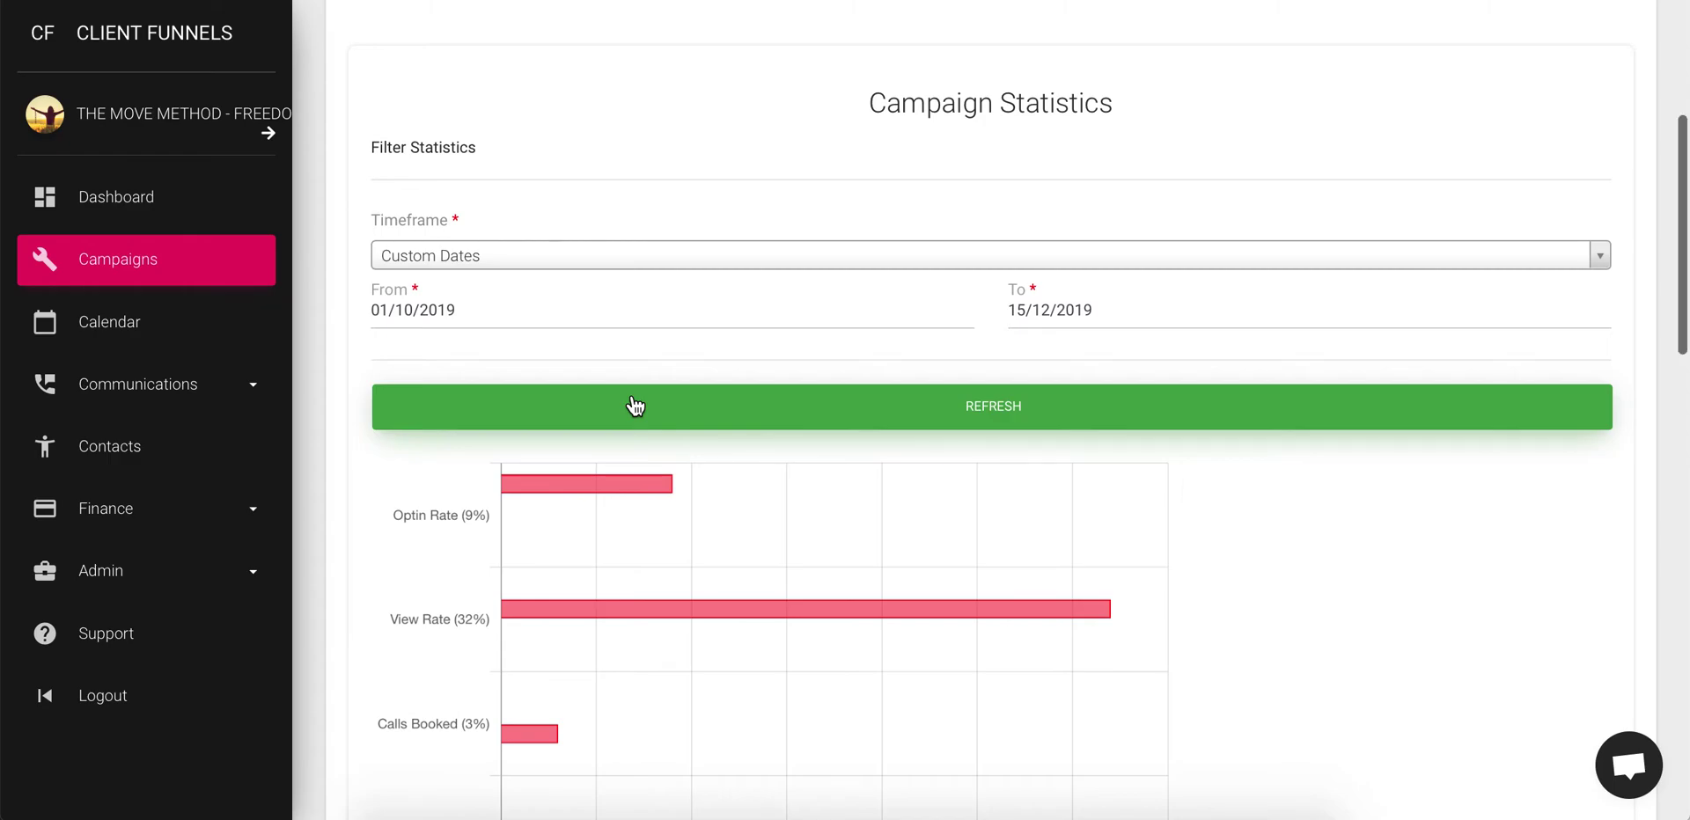
Recheck the viewer drop-off across the webinar's watch-time blocks, and review the funnel rates, targets and totals for the filtered date range.
{"action": "scroll", "coordinate": [634, 406], "scroll_direction": "down", "scroll_amount": 3}
{"action": "scroll", "coordinate": [635, 406], "scroll_direction": "down", "scroll_amount": 9}
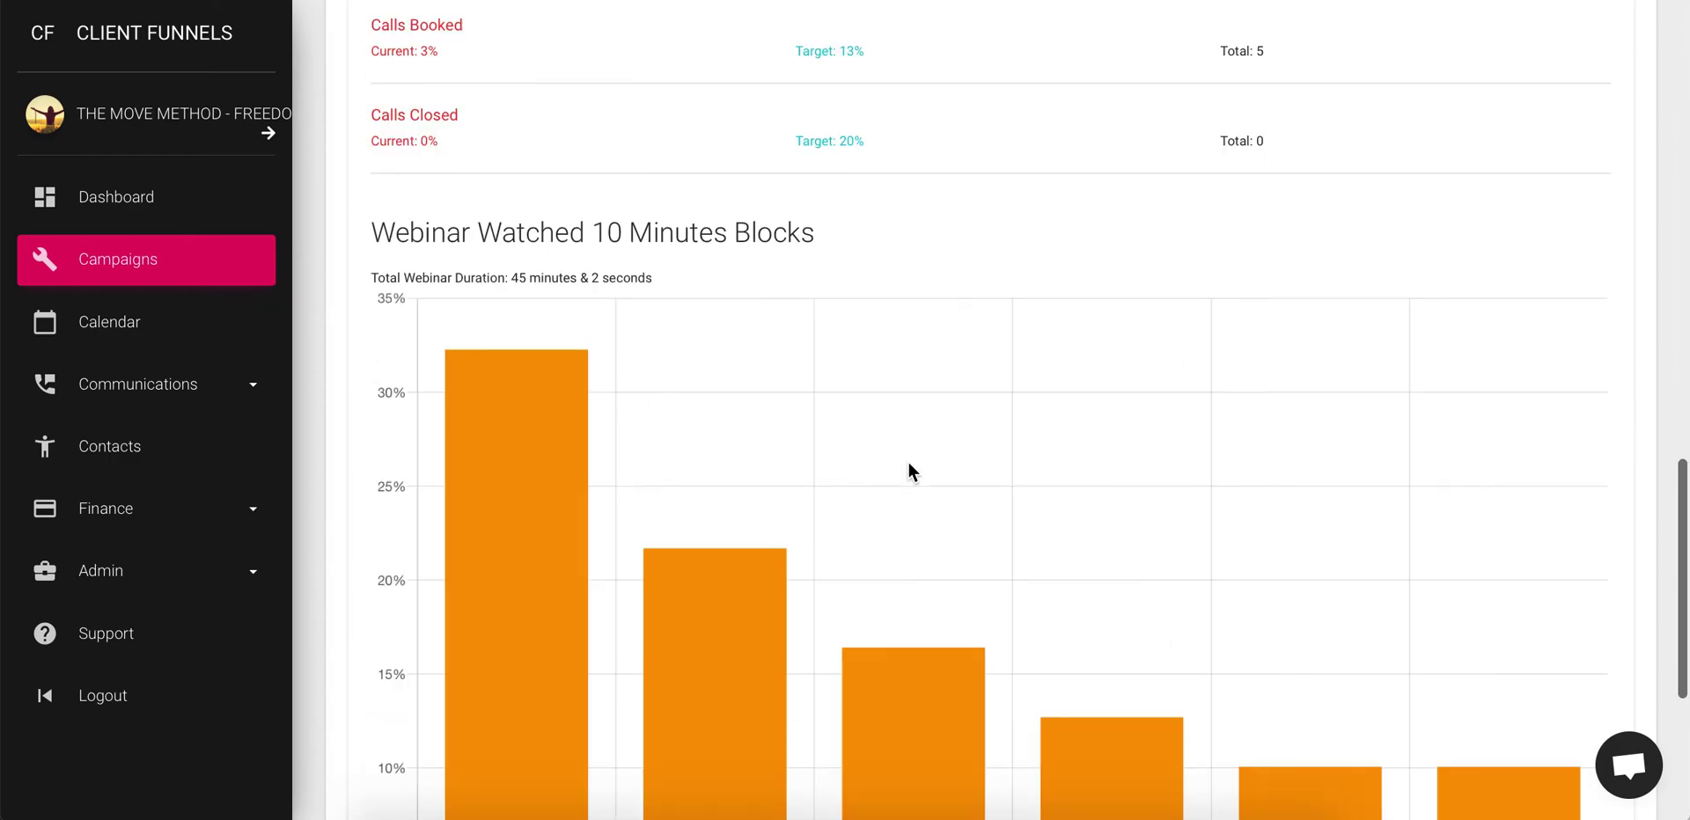
{"action": "scroll", "coordinate": [1180, 604], "scroll_direction": "down", "scroll_amount": 3}
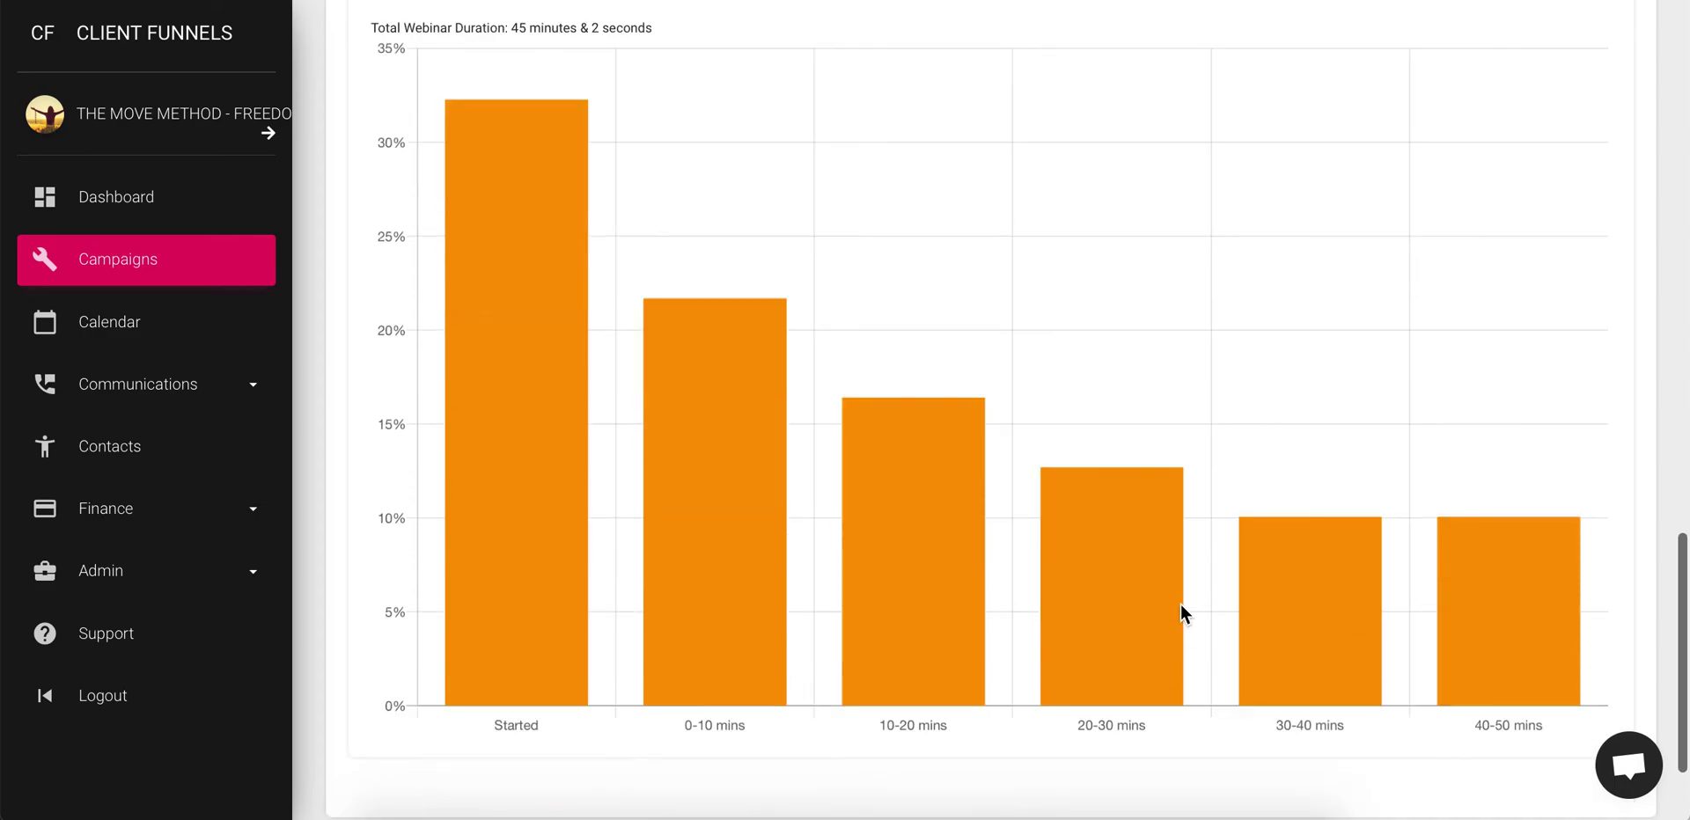
{"action": "scroll", "coordinate": [1180, 604], "scroll_direction": "up", "scroll_amount": 7}
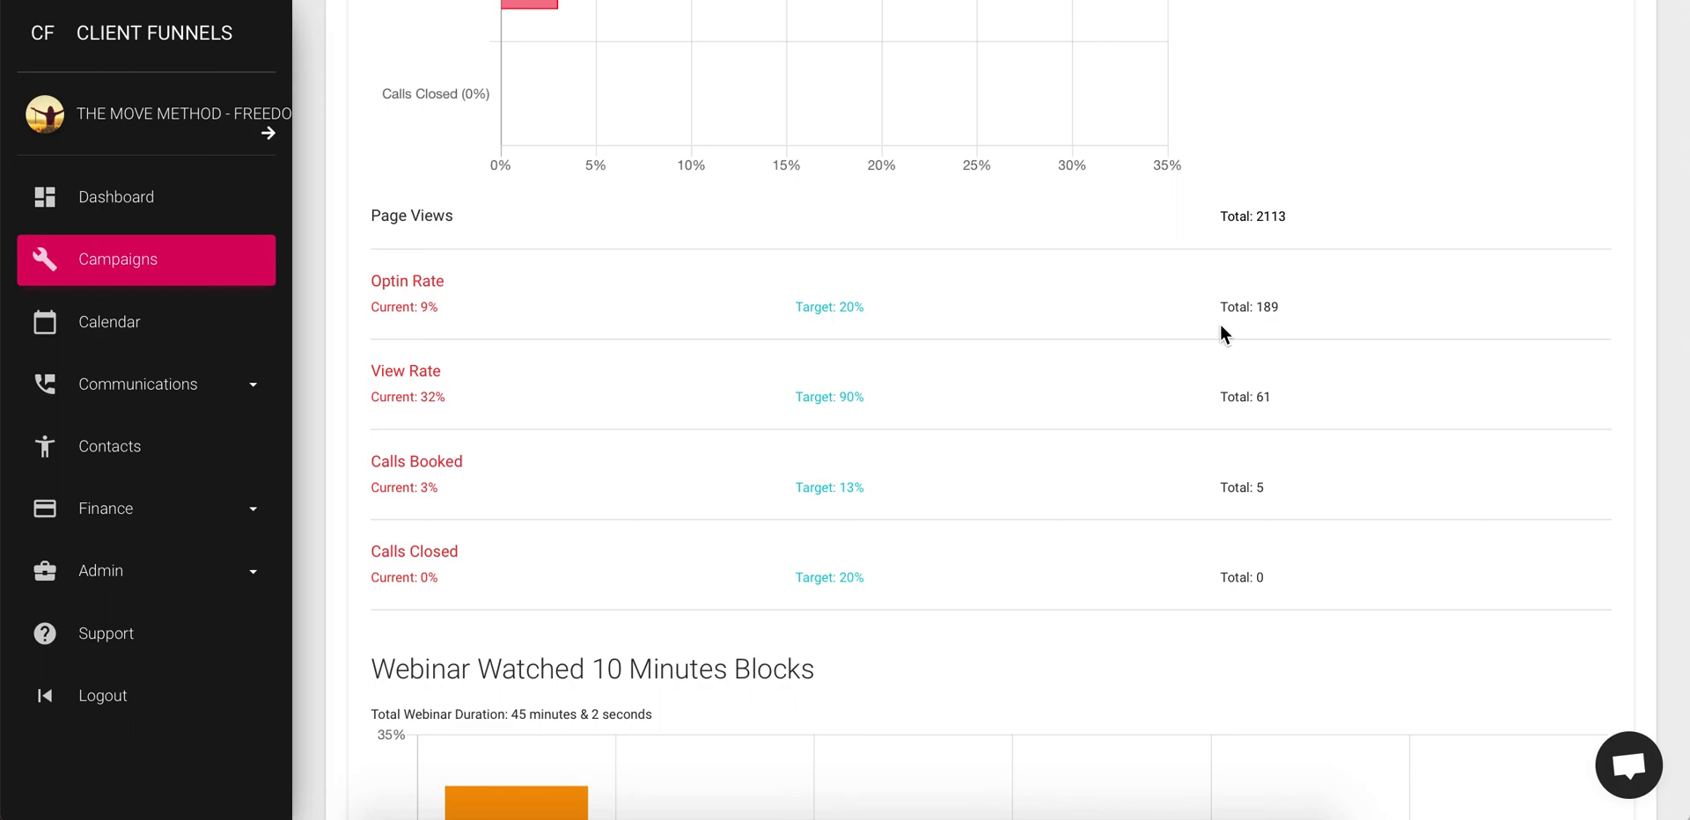
{"action": "scroll", "coordinate": [1208, 370], "scroll_direction": "up", "scroll_amount": 5}
{"action": "scroll", "coordinate": [1210, 375], "scroll_direction": "up", "scroll_amount": 2}
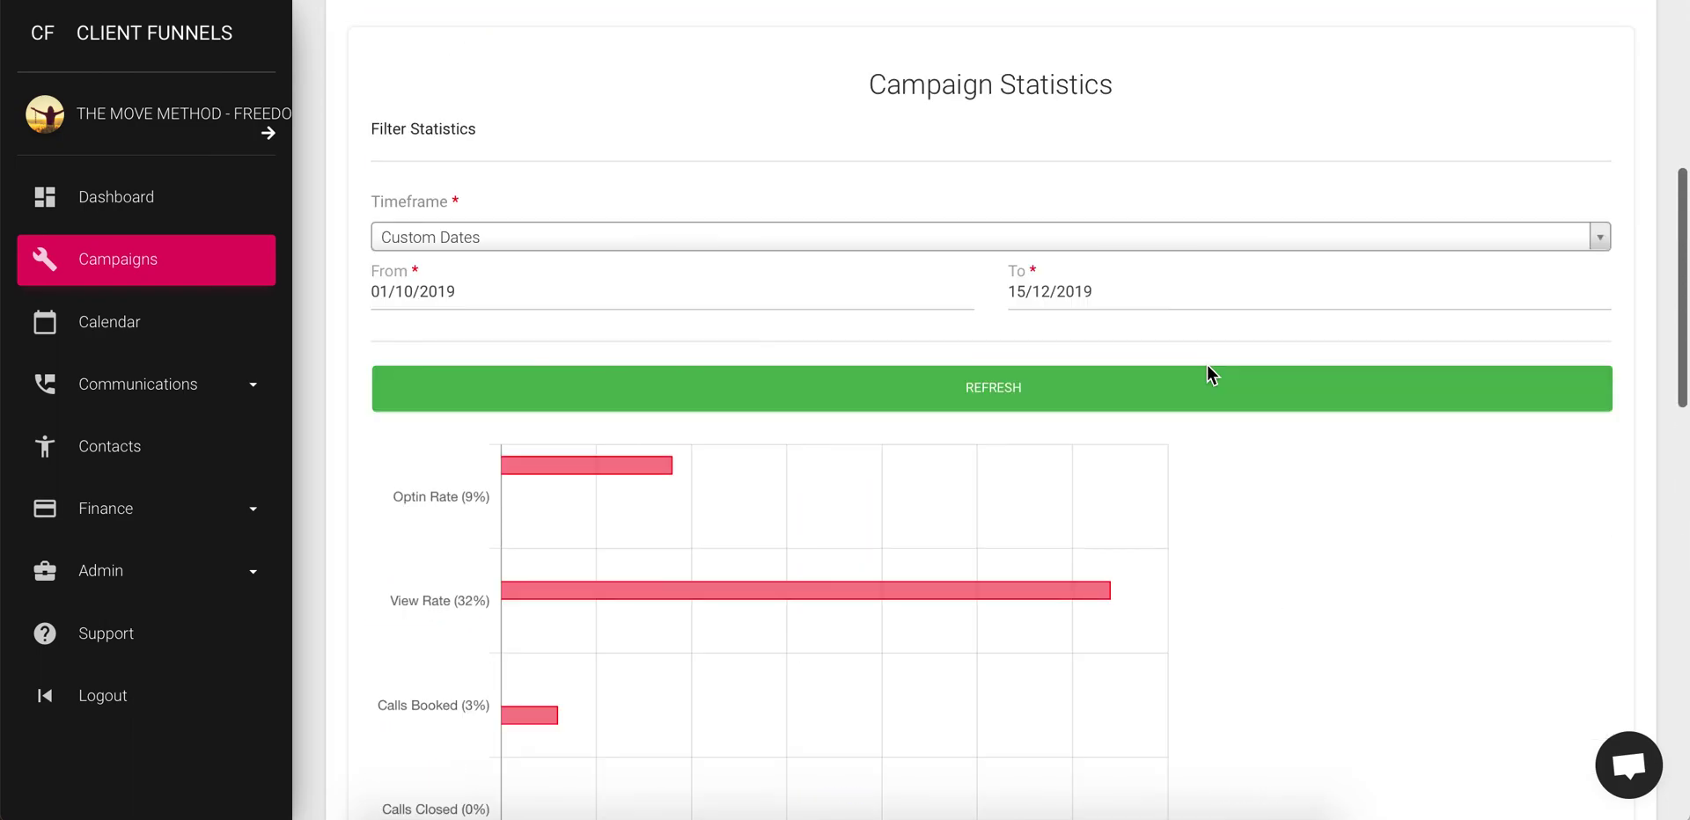
{"action": "scroll", "coordinate": [1208, 375], "scroll_direction": "up", "scroll_amount": 1}
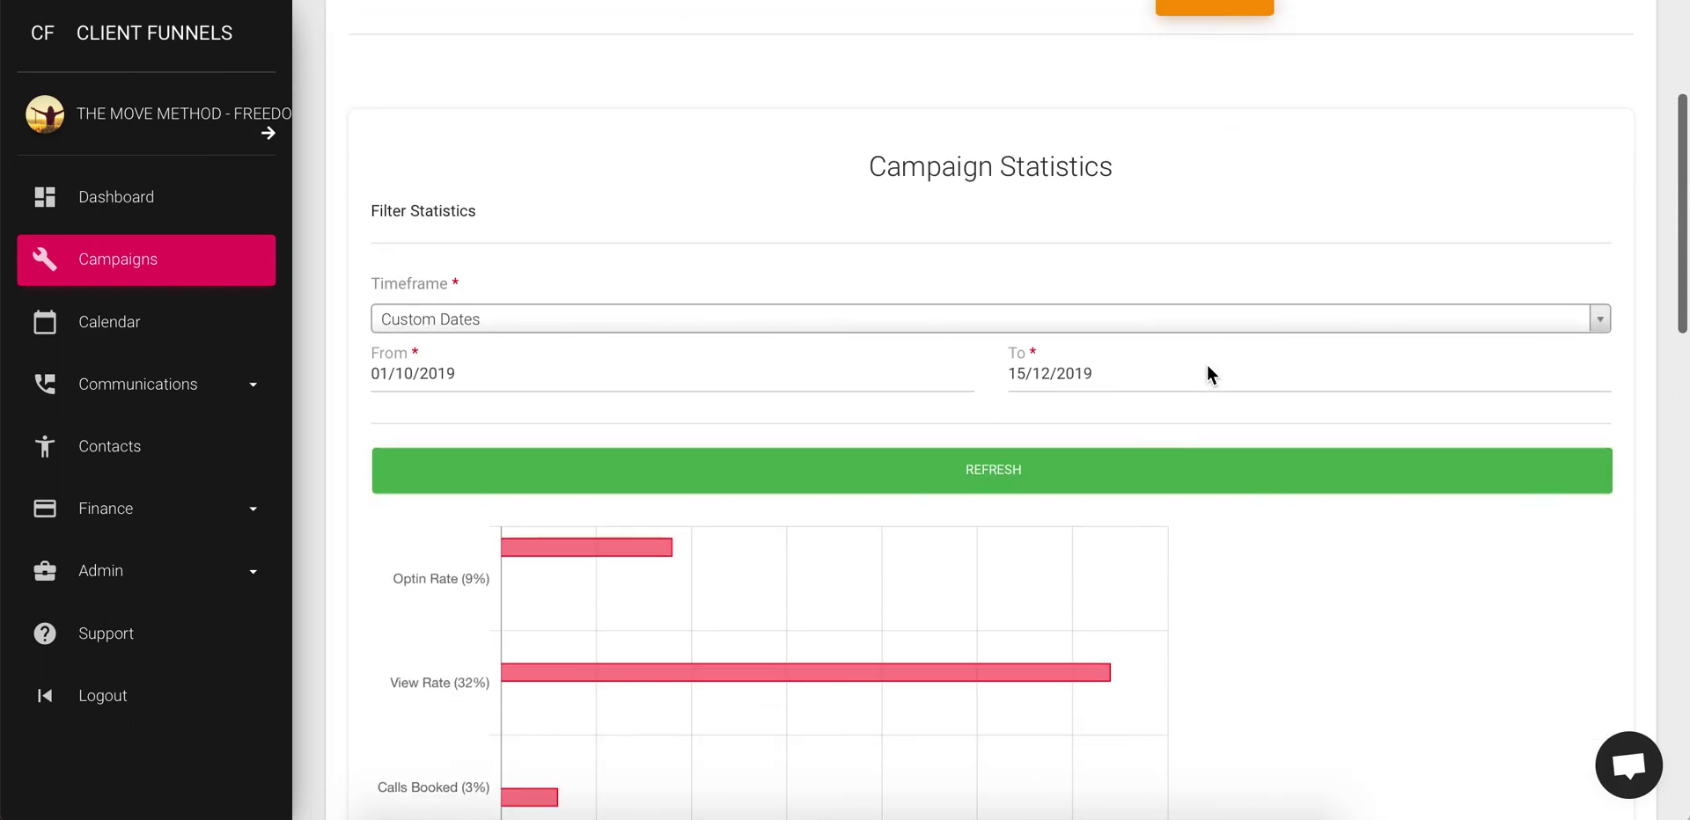